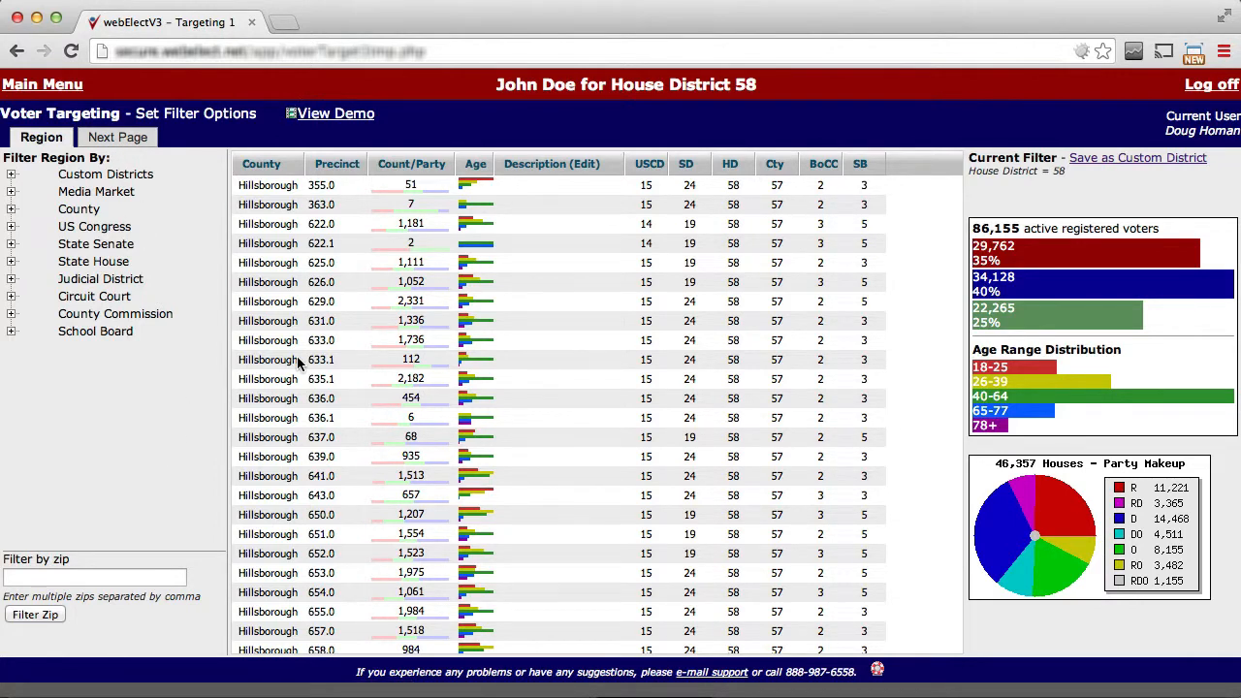
# Select Hillsborough precincts 651.0 through 660.0 in the precinct list and start saving them as a custom district.
pyautogui.scroll(-5, 266, 374)
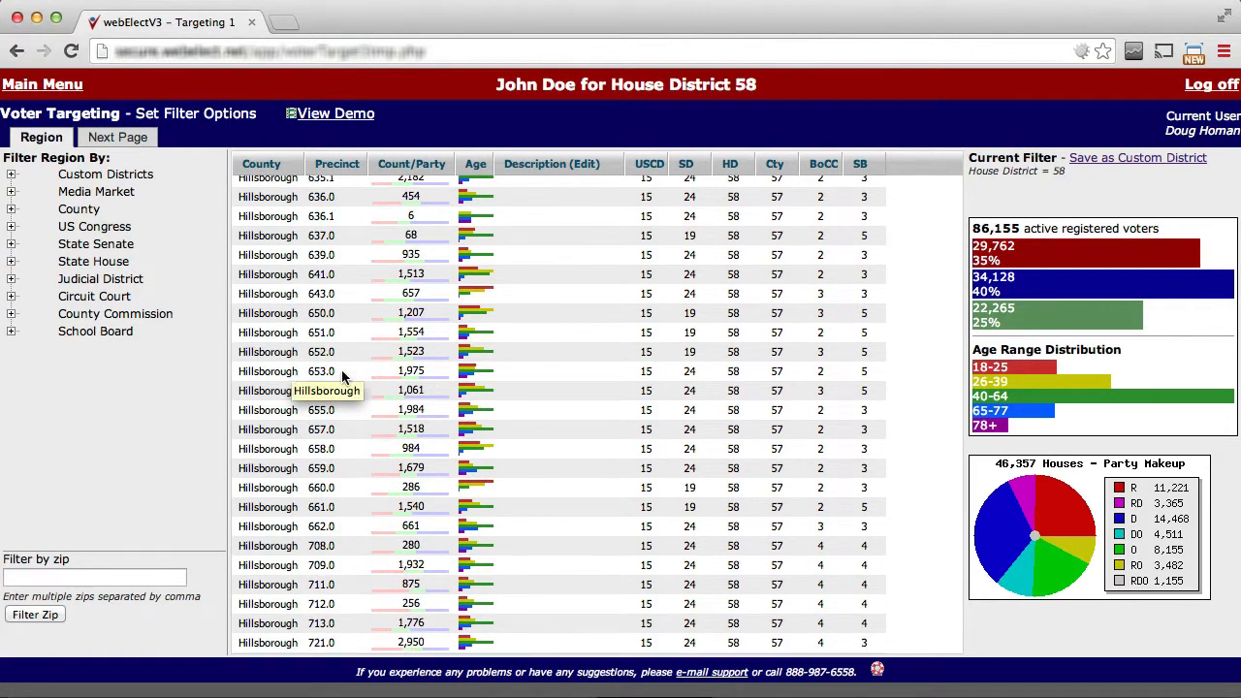
pyautogui.scroll(-2, 257, 373)
pyautogui.click(278, 254)
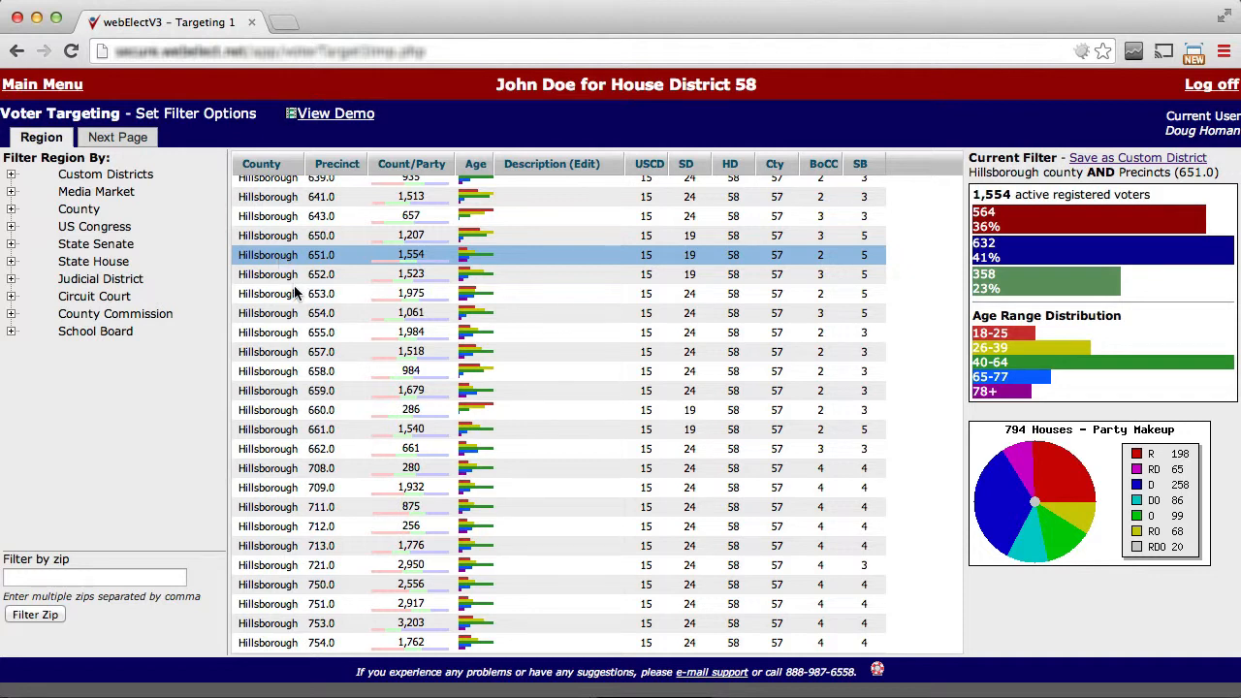
pyautogui.click(294, 293)
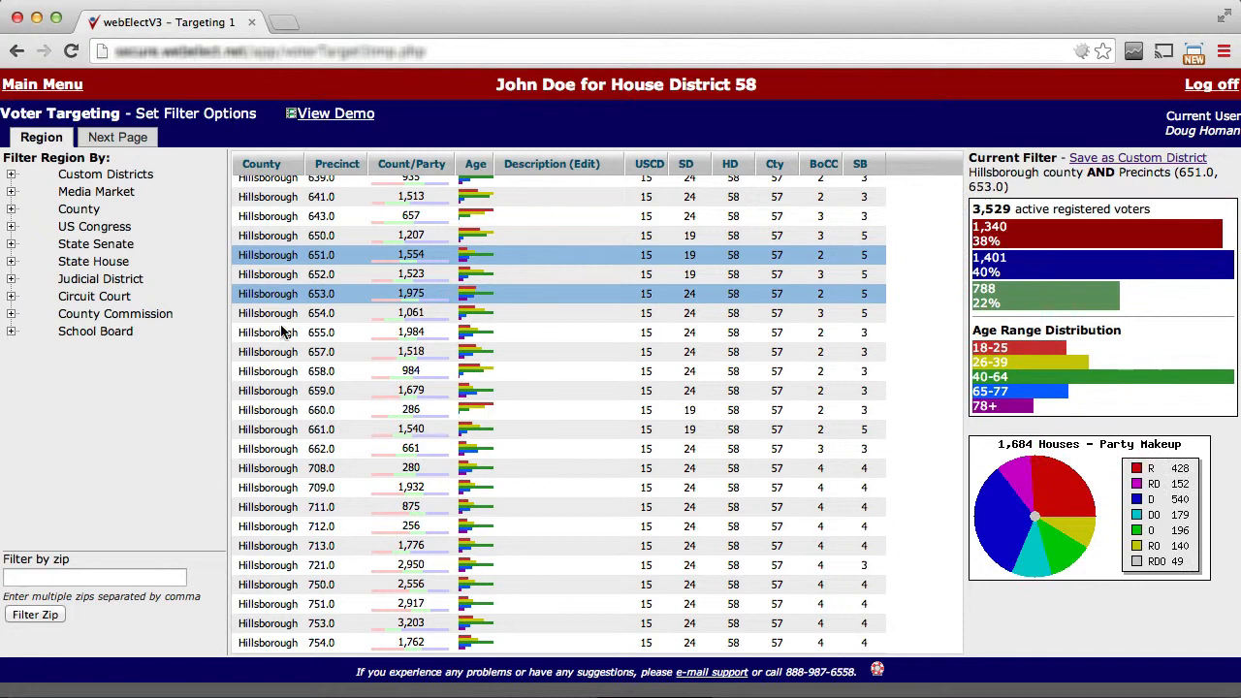
pyautogui.click(270, 391)
pyautogui.click(276, 411)
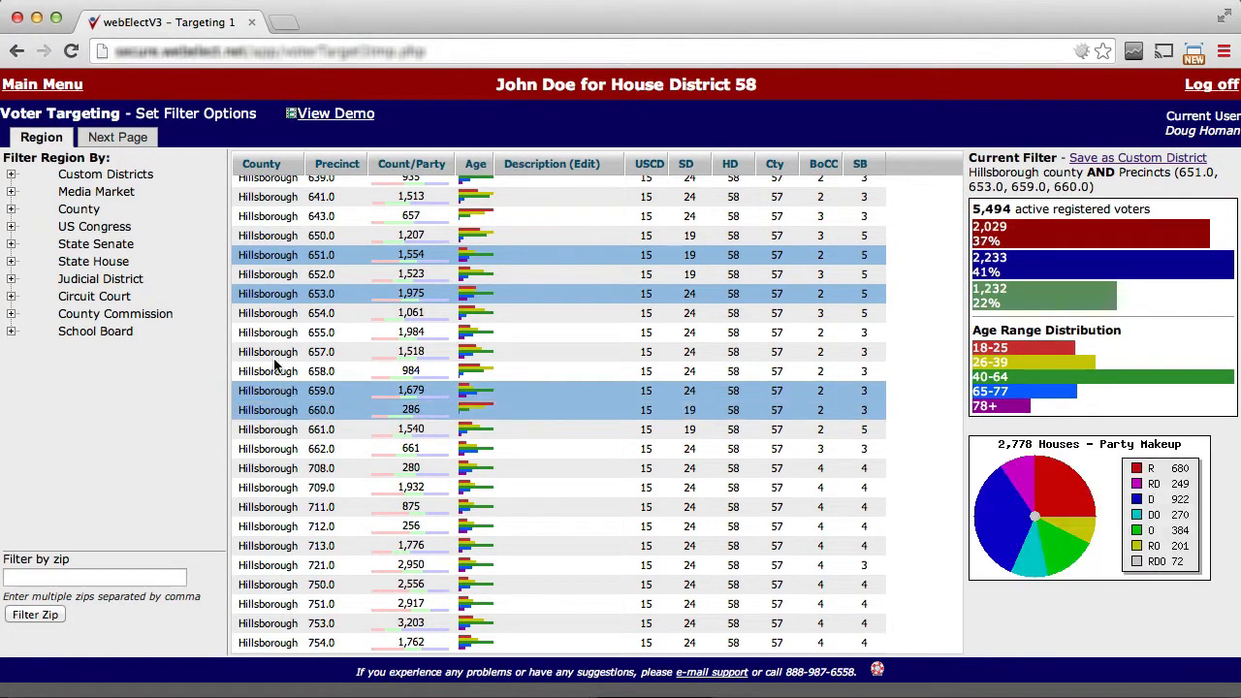
pyautogui.click(271, 273)
pyautogui.click(277, 313)
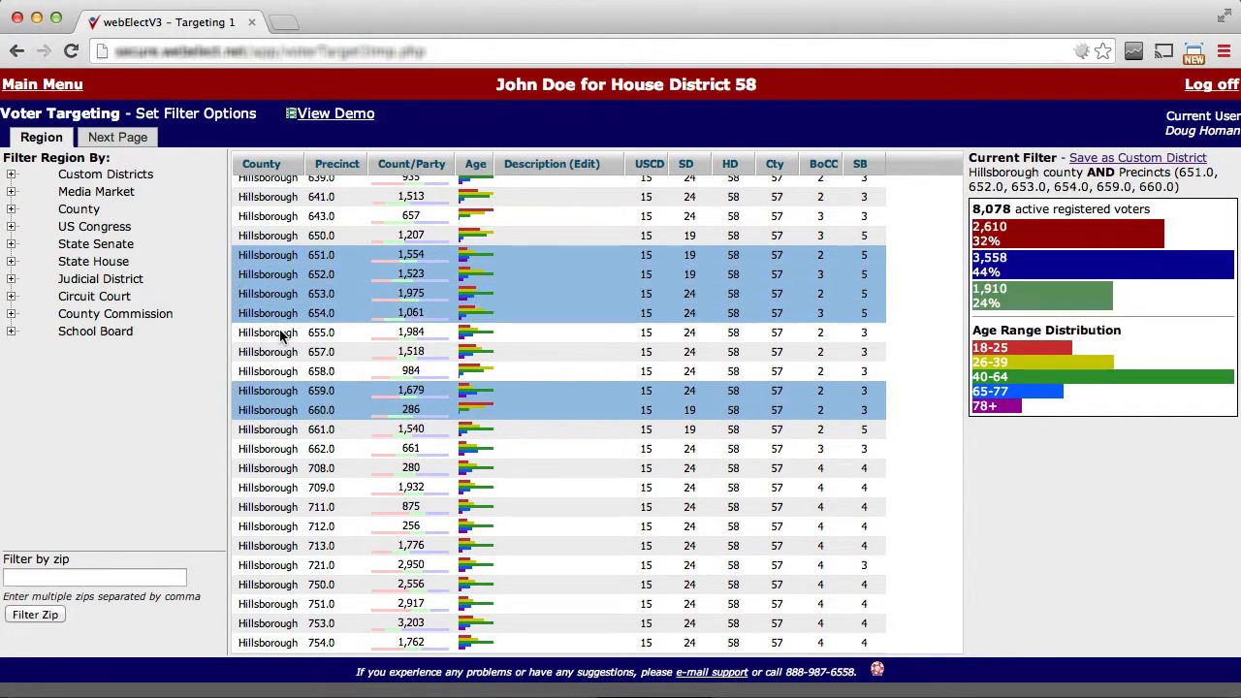
pyautogui.click(280, 333)
pyautogui.click(280, 351)
pyautogui.click(279, 372)
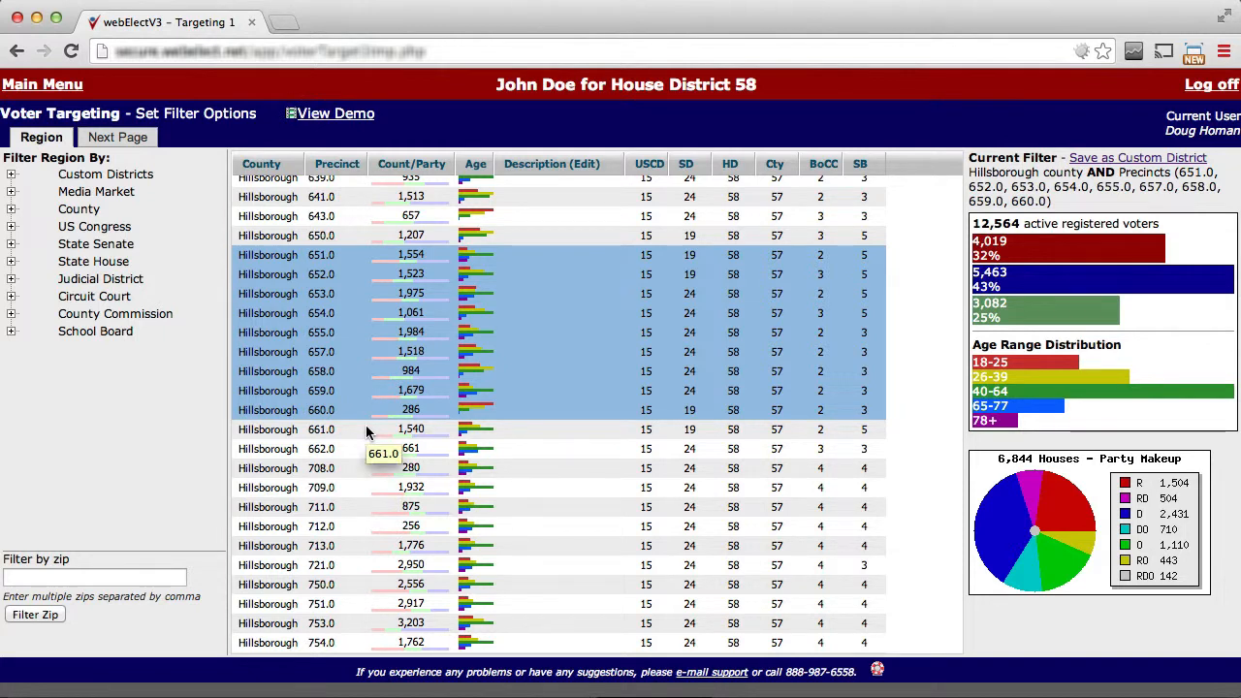
pyautogui.click(1109, 159)
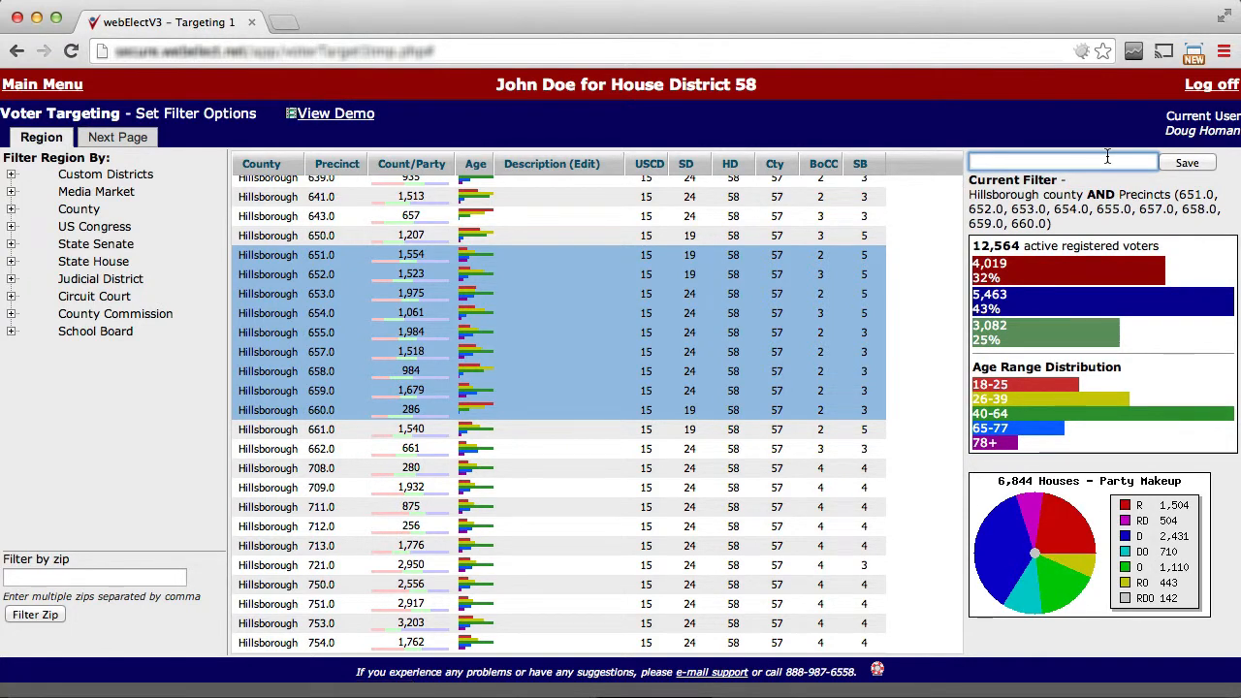
# Filter the region by the TempleTerrace custom district and continue to the demographic criteria.
pyautogui.click(12, 177)
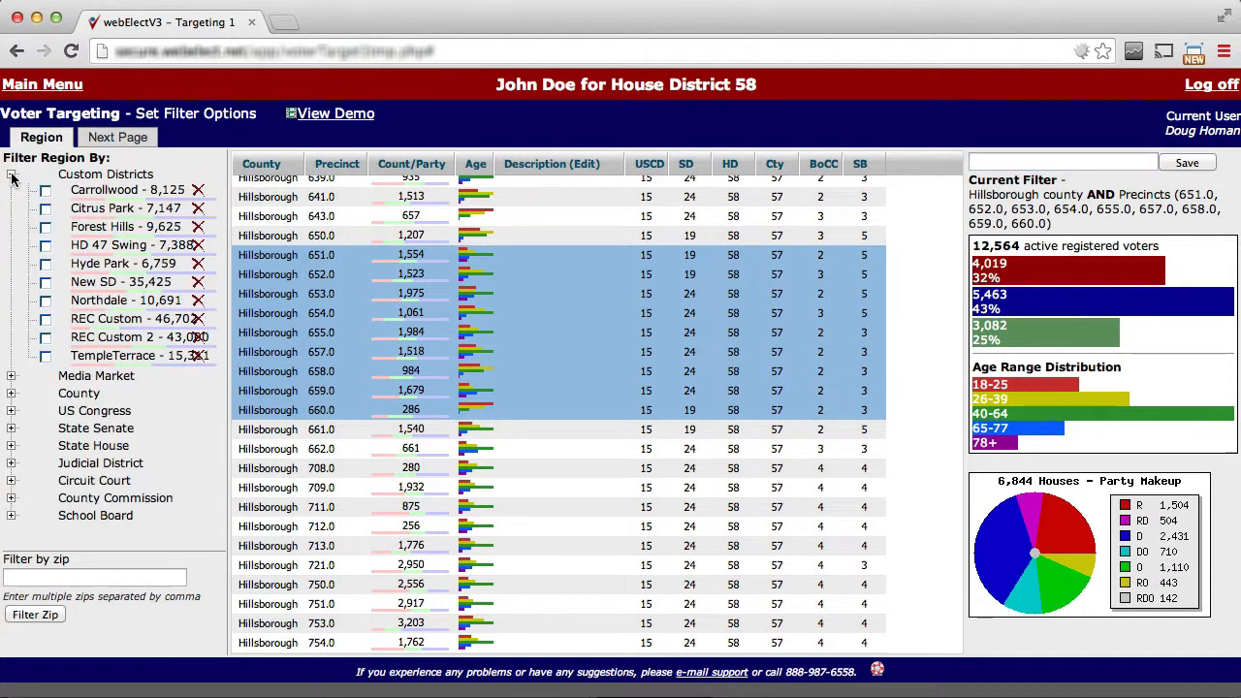
pyautogui.click(44, 356)
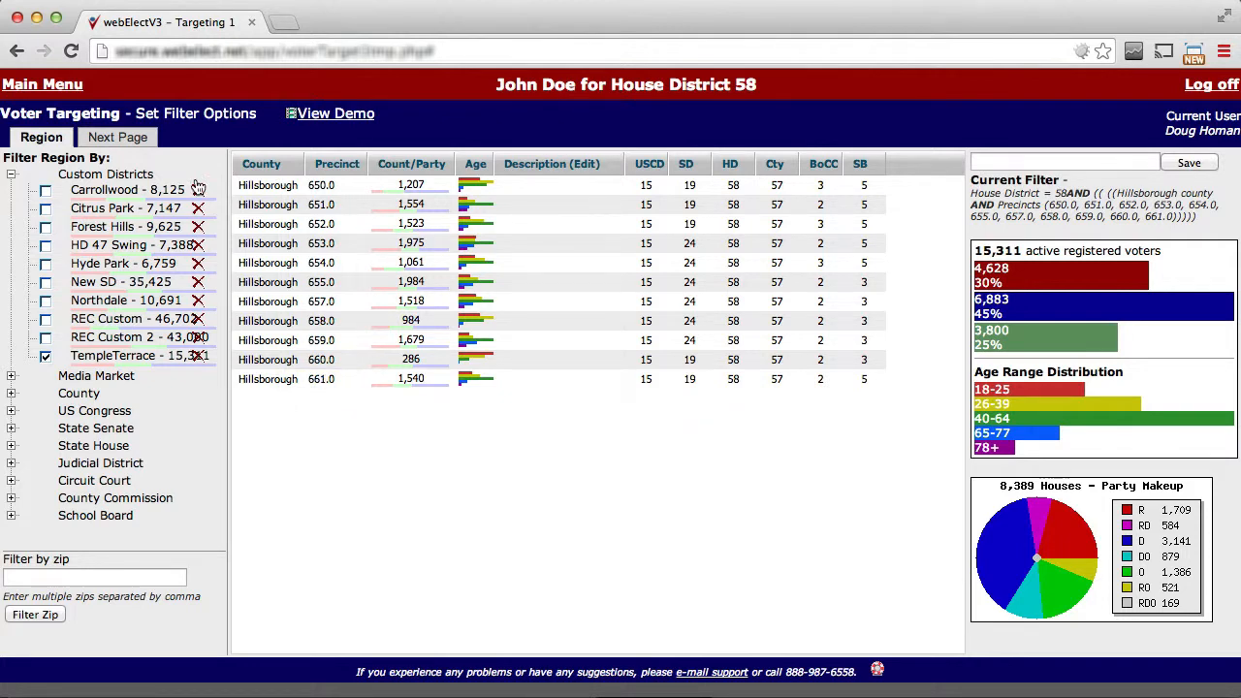
pyautogui.click(122, 140)
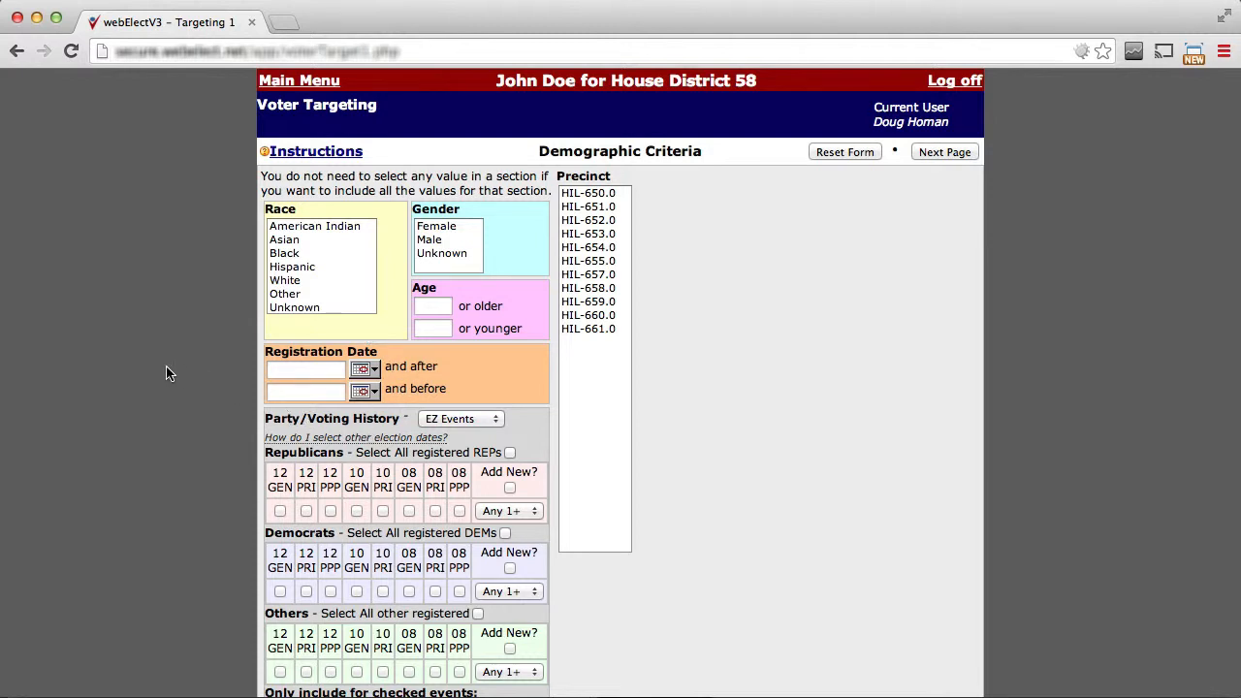
# Include all registered Republicans and continue to the group selection to check the number of voters selected.
pyautogui.scroll(-3, 166, 373)
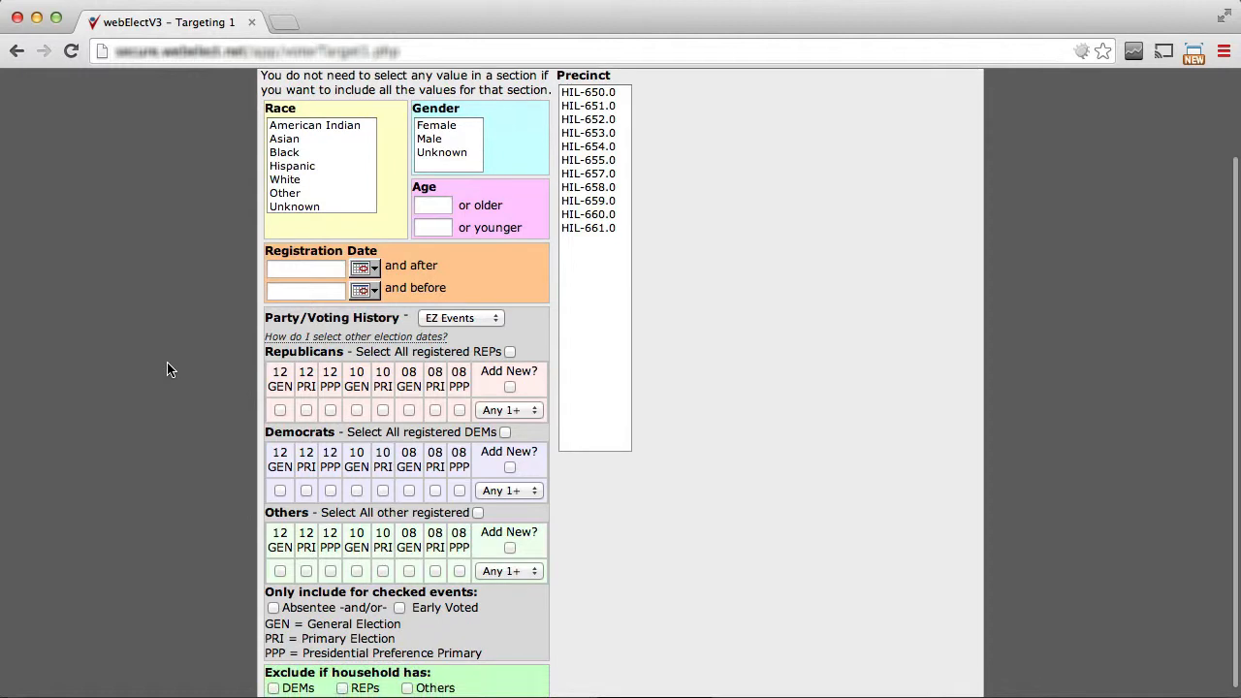
pyautogui.moveTo(418, 325)
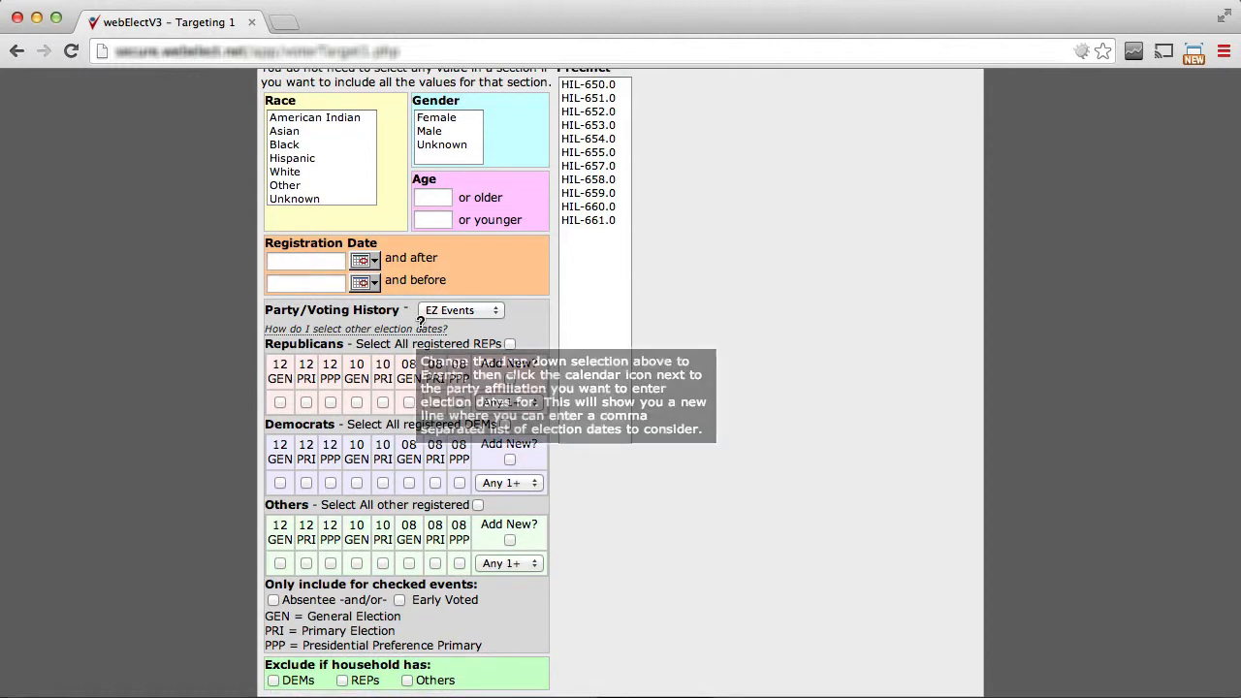
pyautogui.click(510, 344)
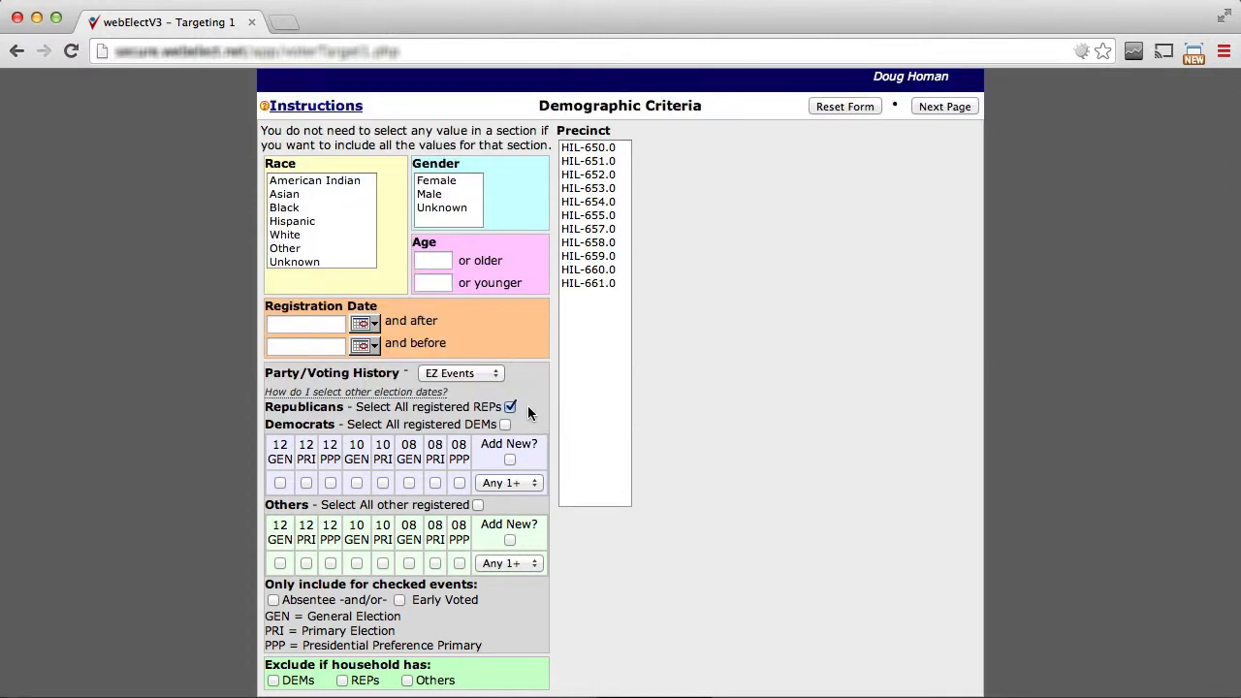
pyautogui.click(924, 108)
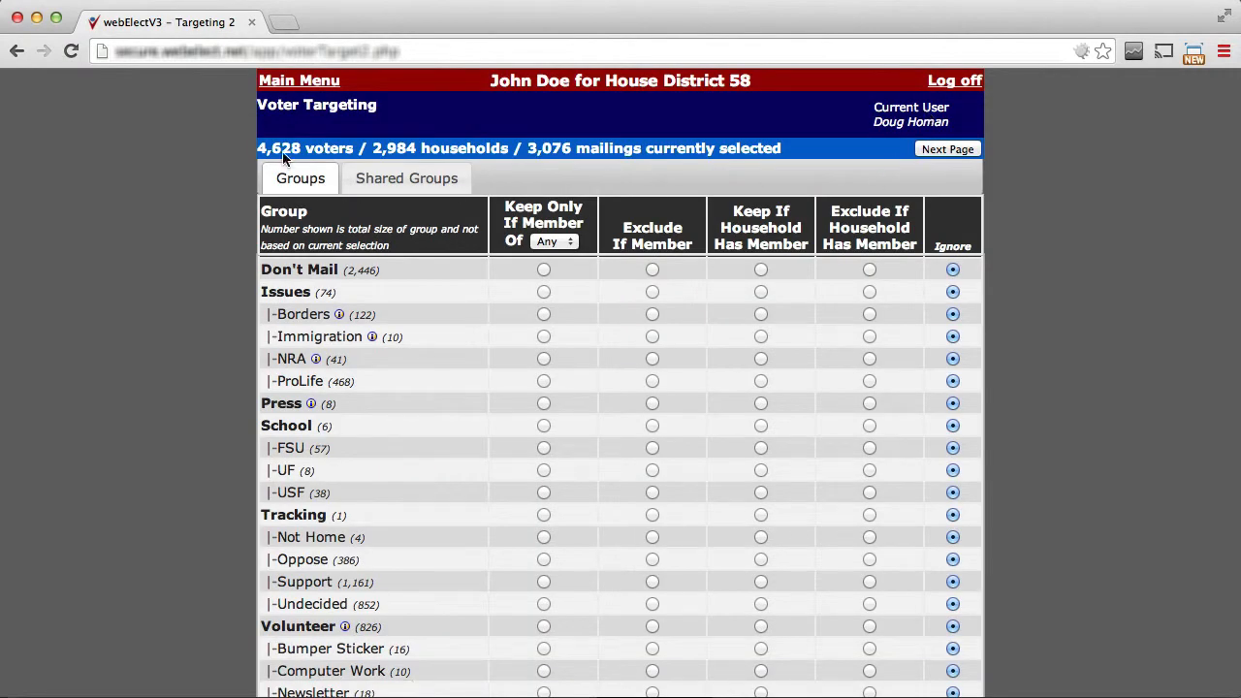
pyautogui.moveTo(257, 147); pyautogui.dragTo(356, 150)
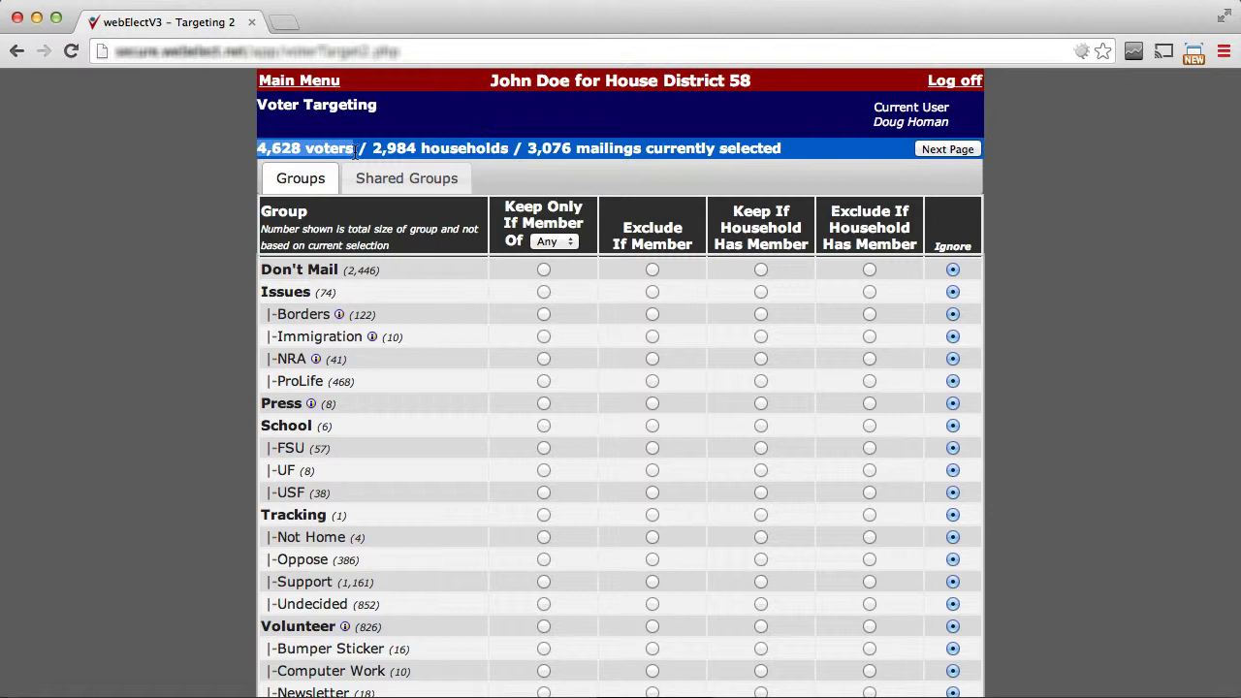
# Return to the demographic criteria and target Republicans who voted in Any 2+ of the 12, 10 and 08 primaries.
pyautogui.click(19, 56)
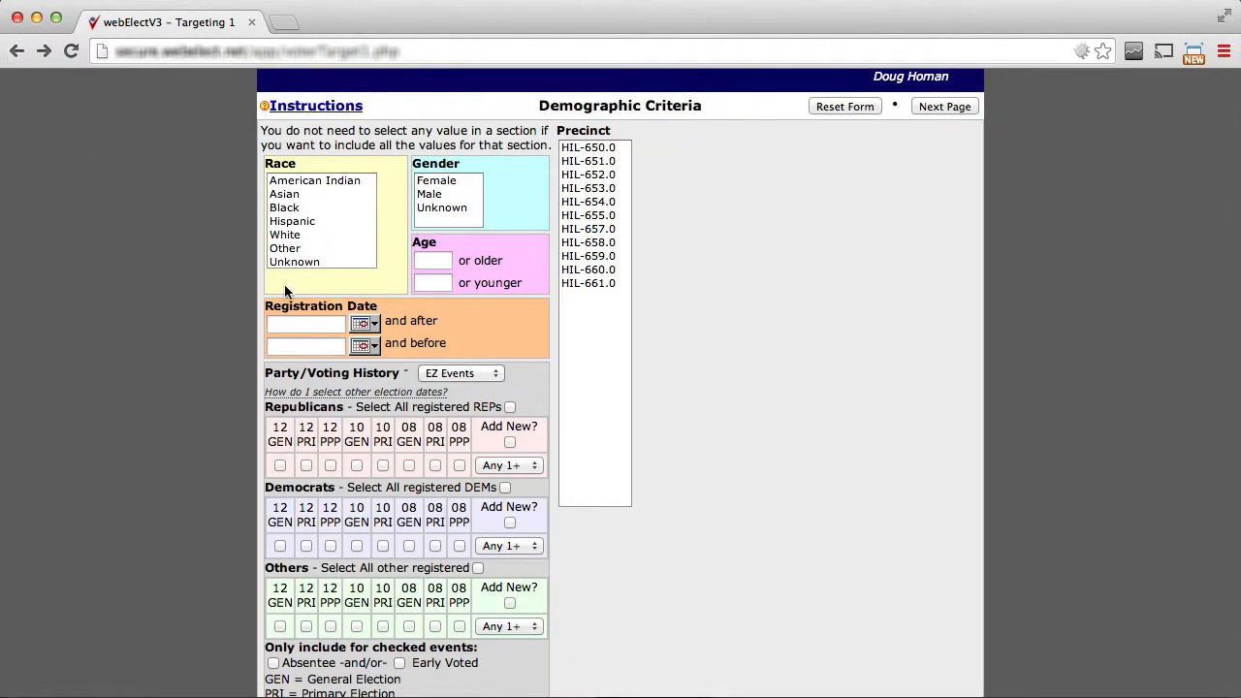
pyautogui.click(306, 467)
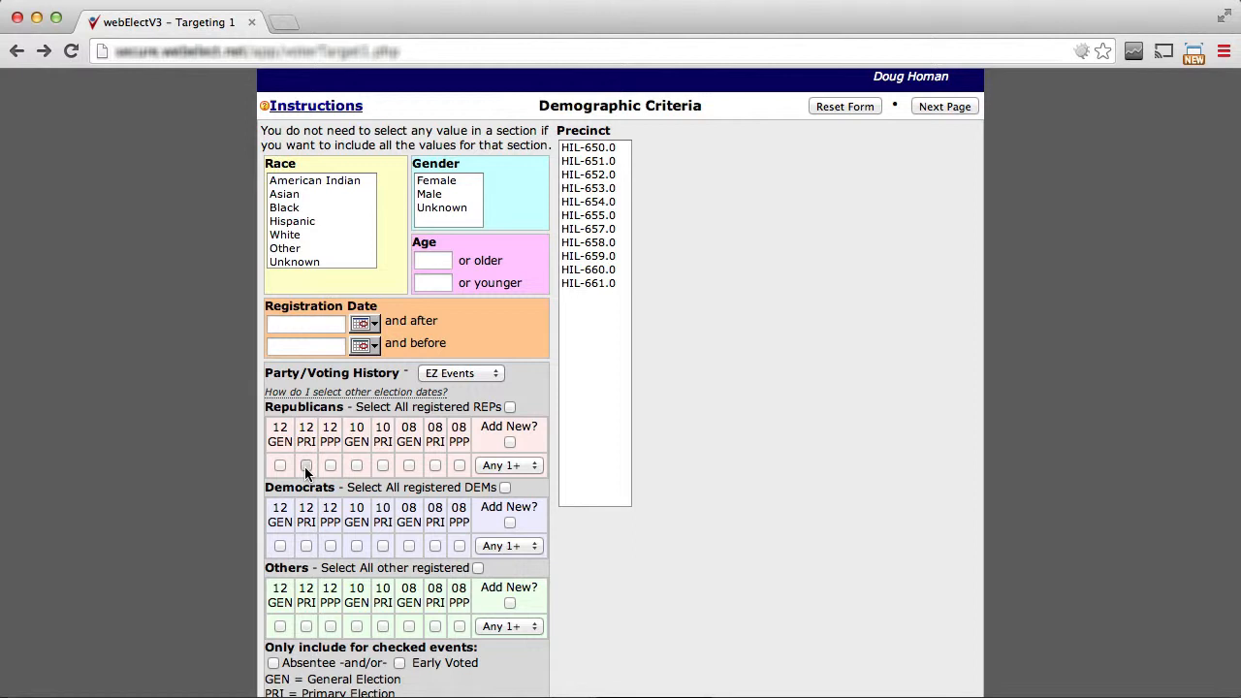
pyautogui.click(383, 466)
pyautogui.click(434, 465)
pyautogui.click(495, 467)
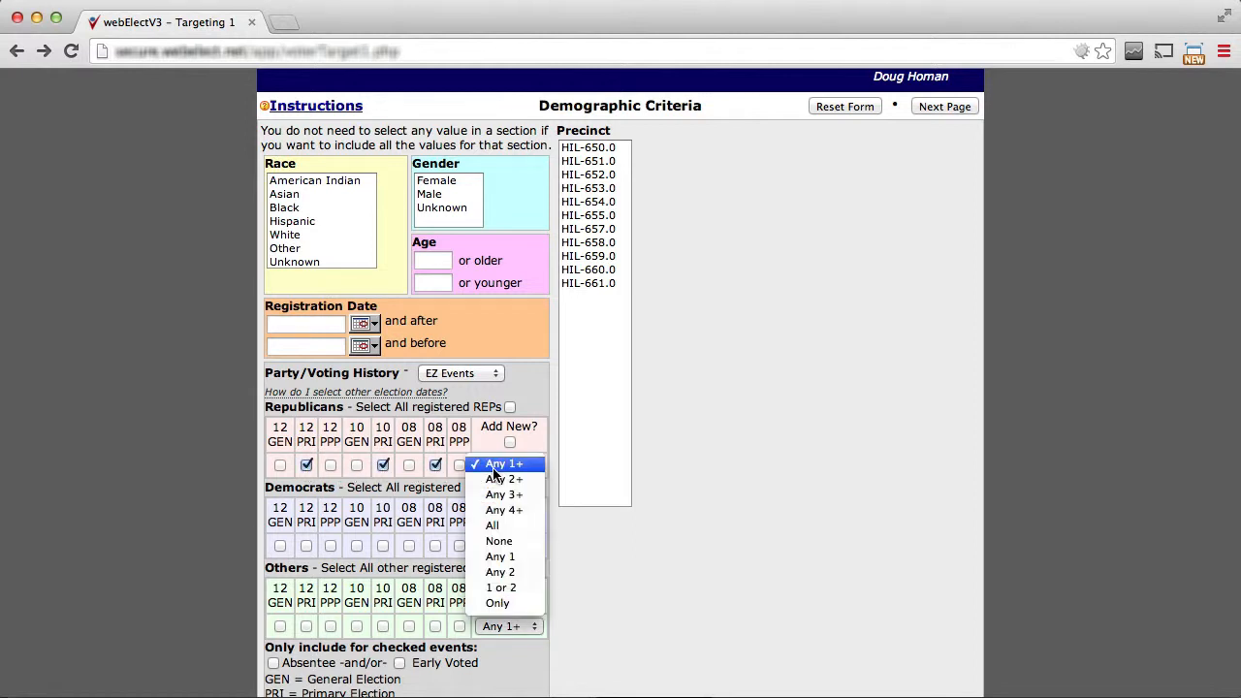
pyautogui.click(498, 479)
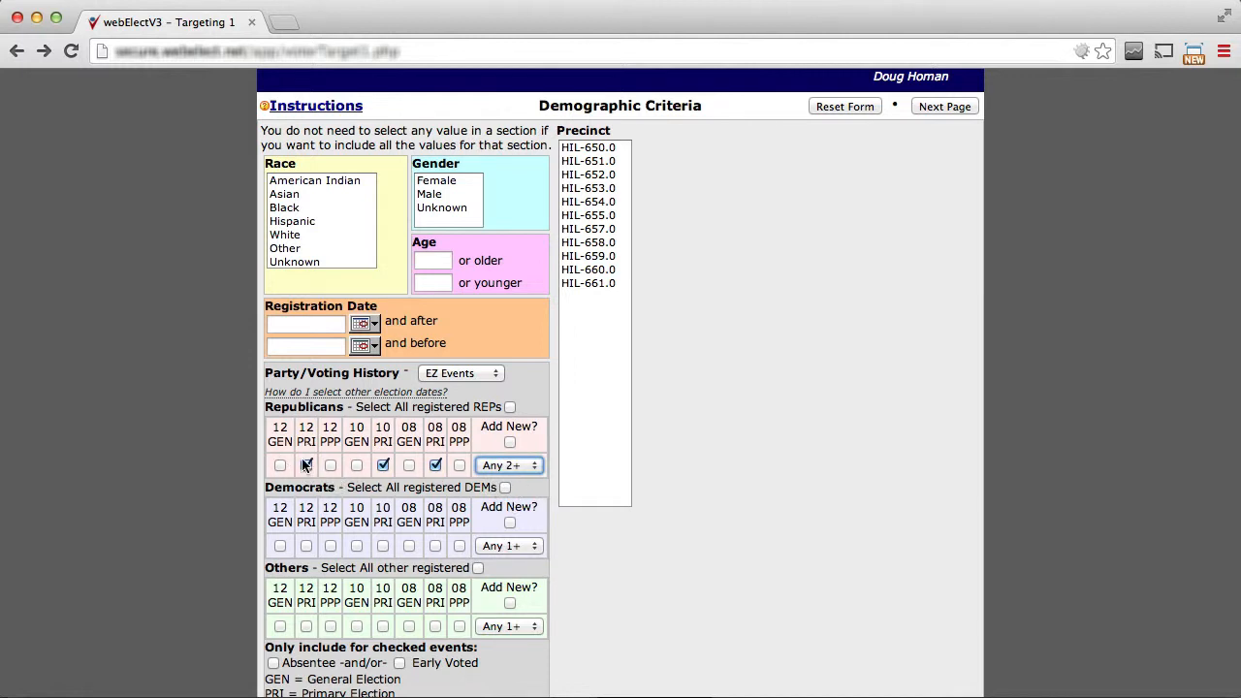
pyautogui.click(534, 471)
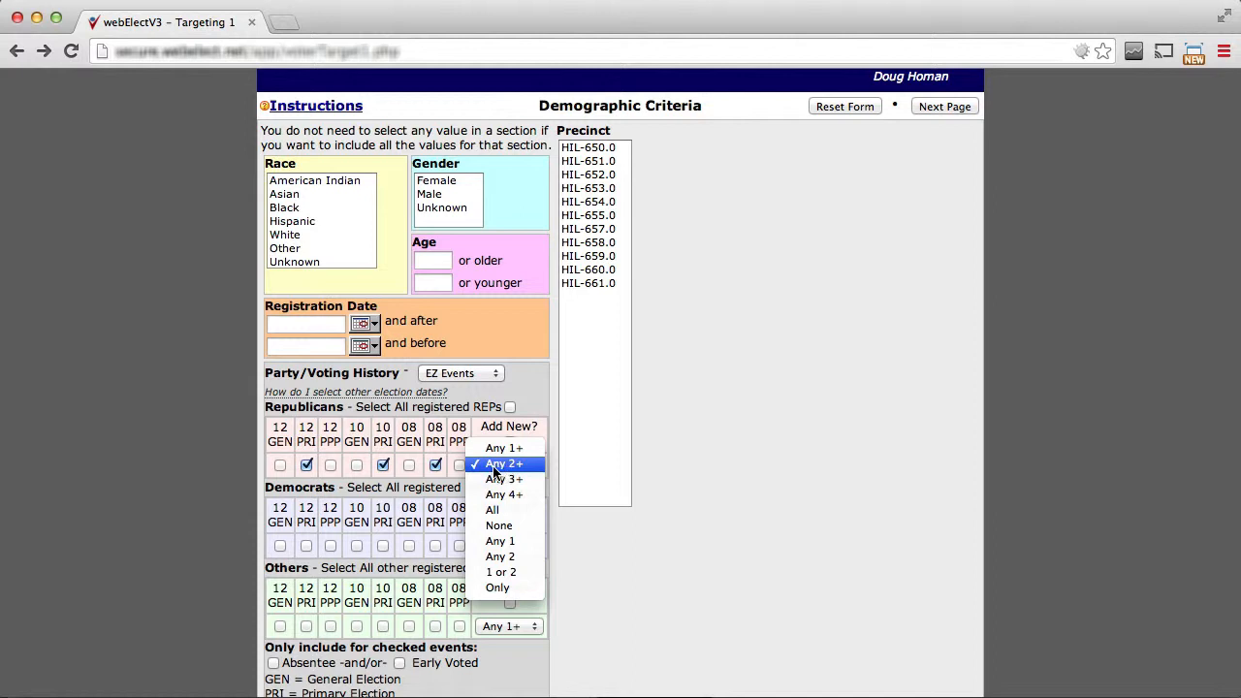
pyautogui.click(496, 473)
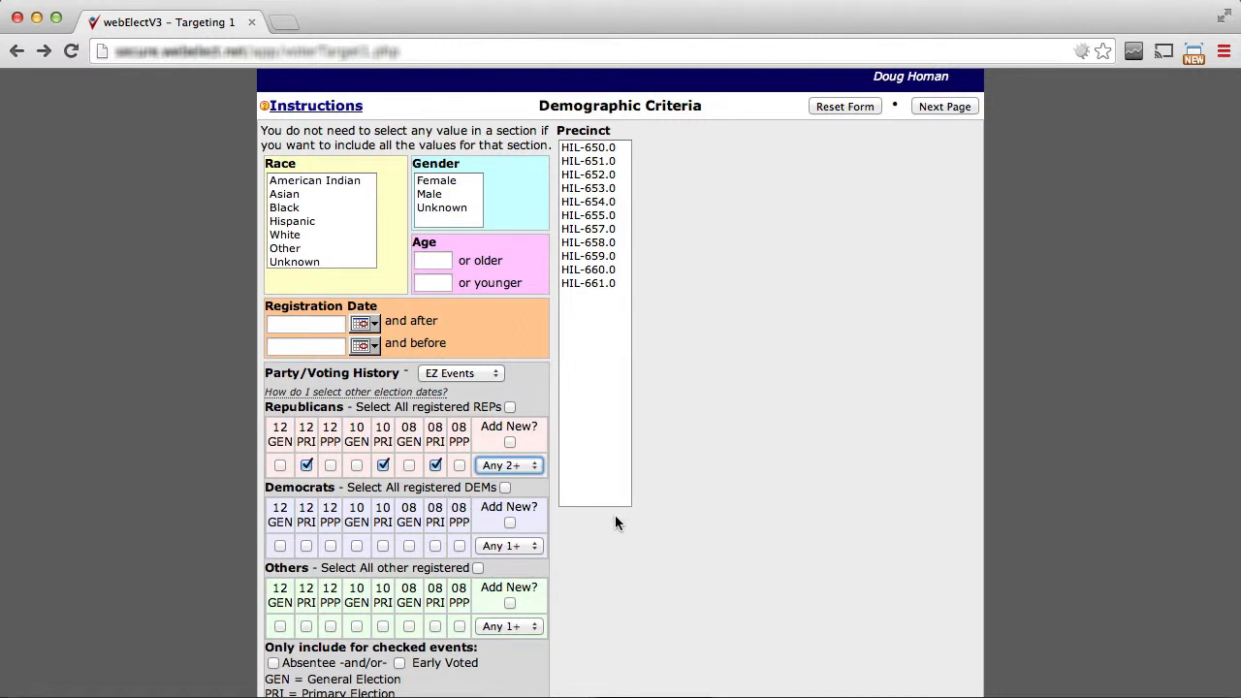
# Try the Absentee and Early Voted restrictions for the checked voting events.
pyautogui.scroll(-2, 635, 502)
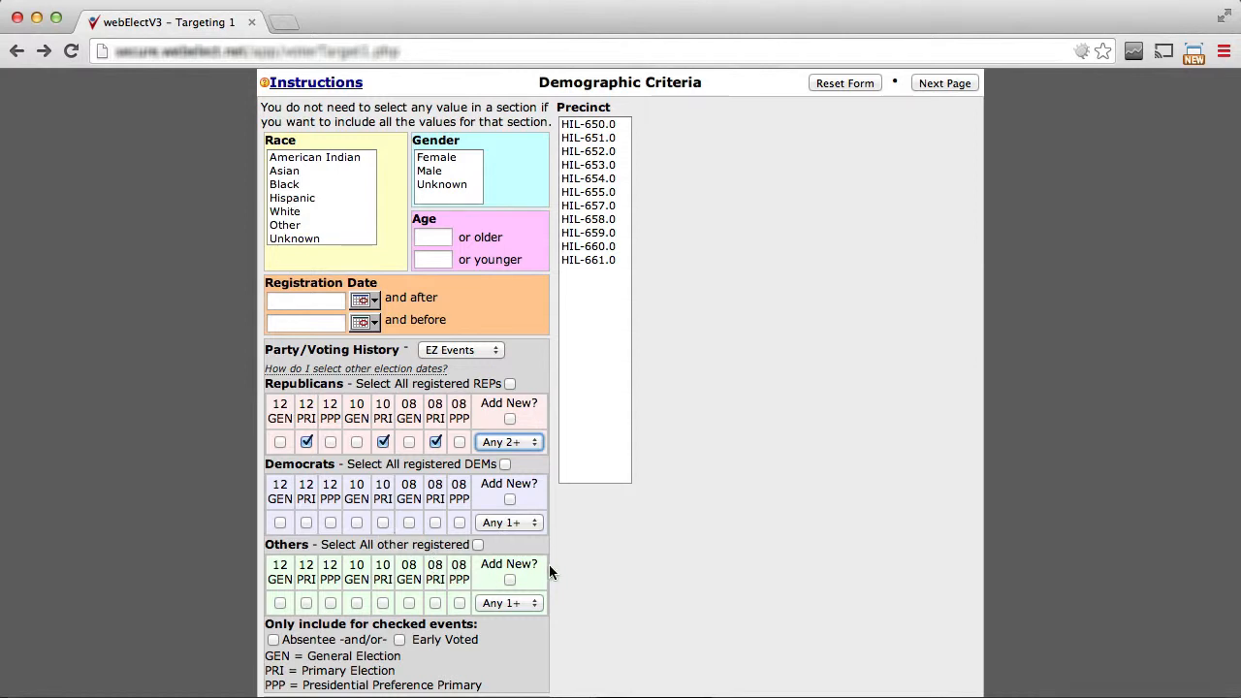
pyautogui.scroll(-2, 595, 568)
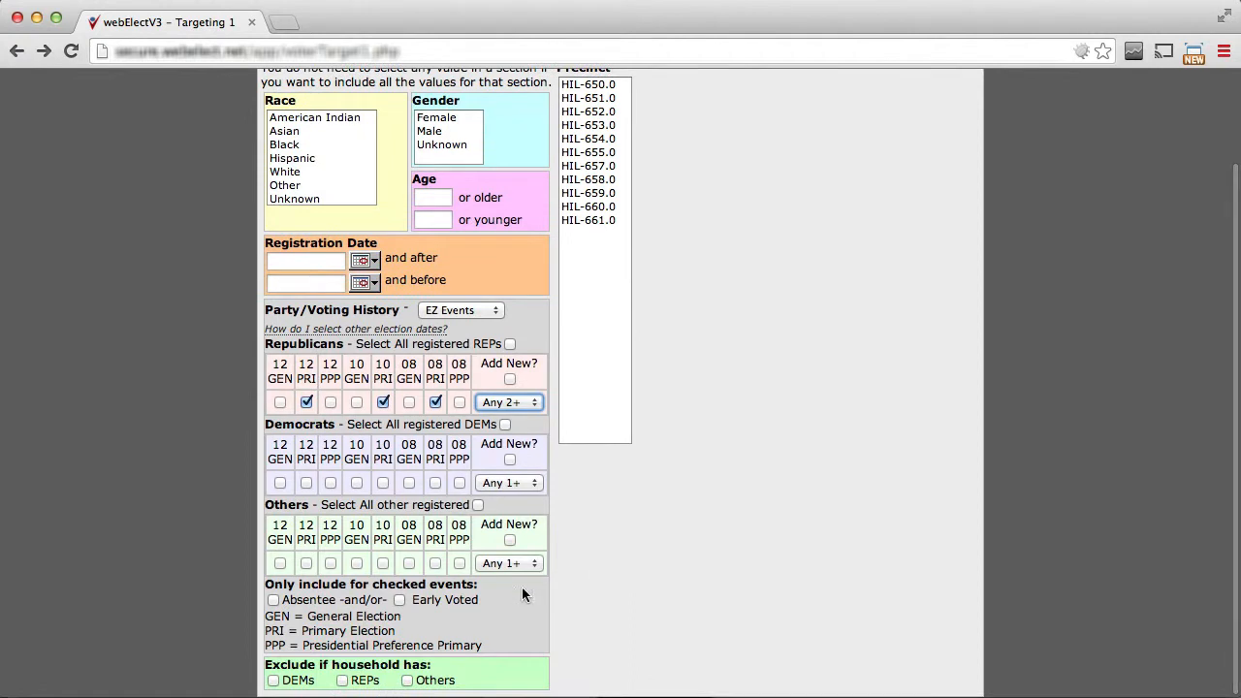
pyautogui.click(274, 601)
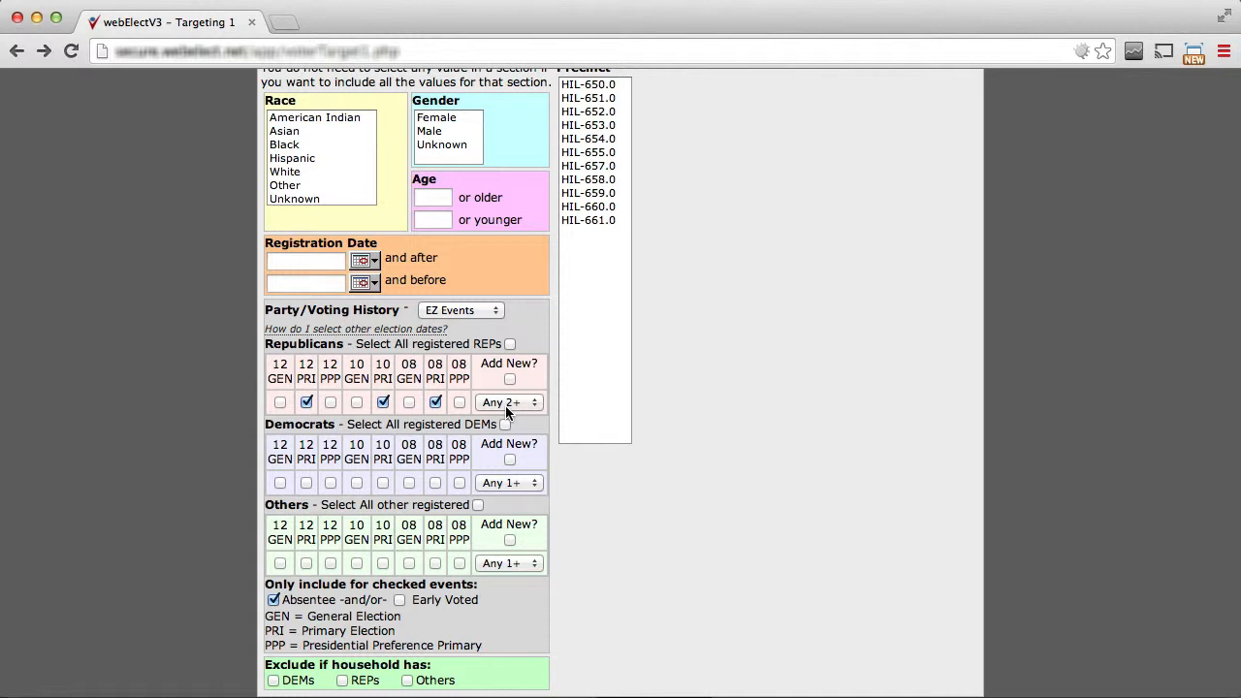
pyautogui.click(273, 601)
pyautogui.click(400, 600)
# Continue to the group selection and examine the selected voter, household and mailing counts.
pyautogui.scroll(3, 748, 373)
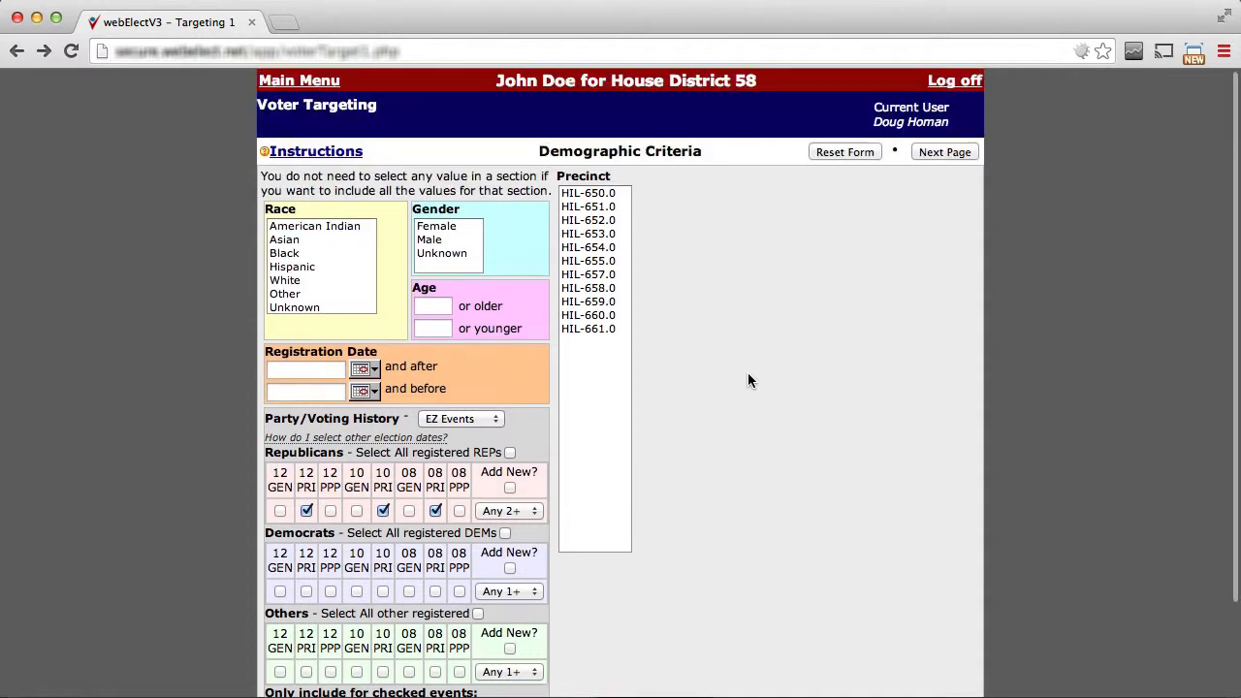
pyautogui.click(960, 151)
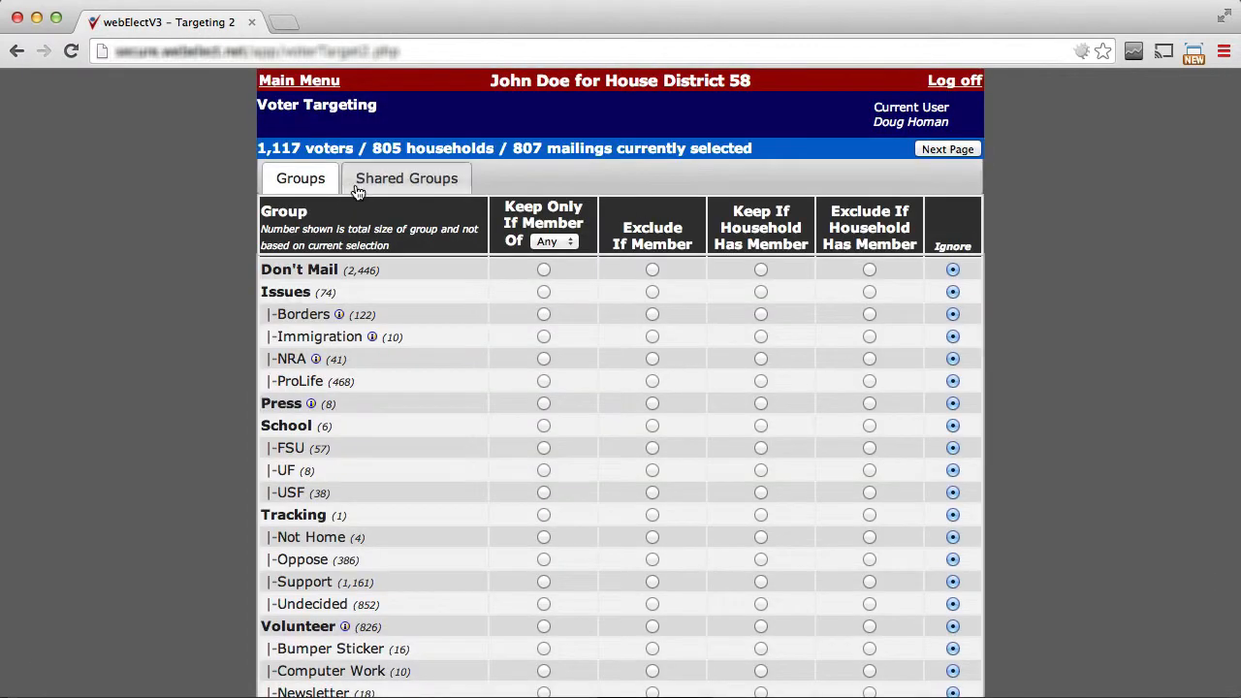
pyautogui.moveTo(257, 148); pyautogui.dragTo(303, 152)
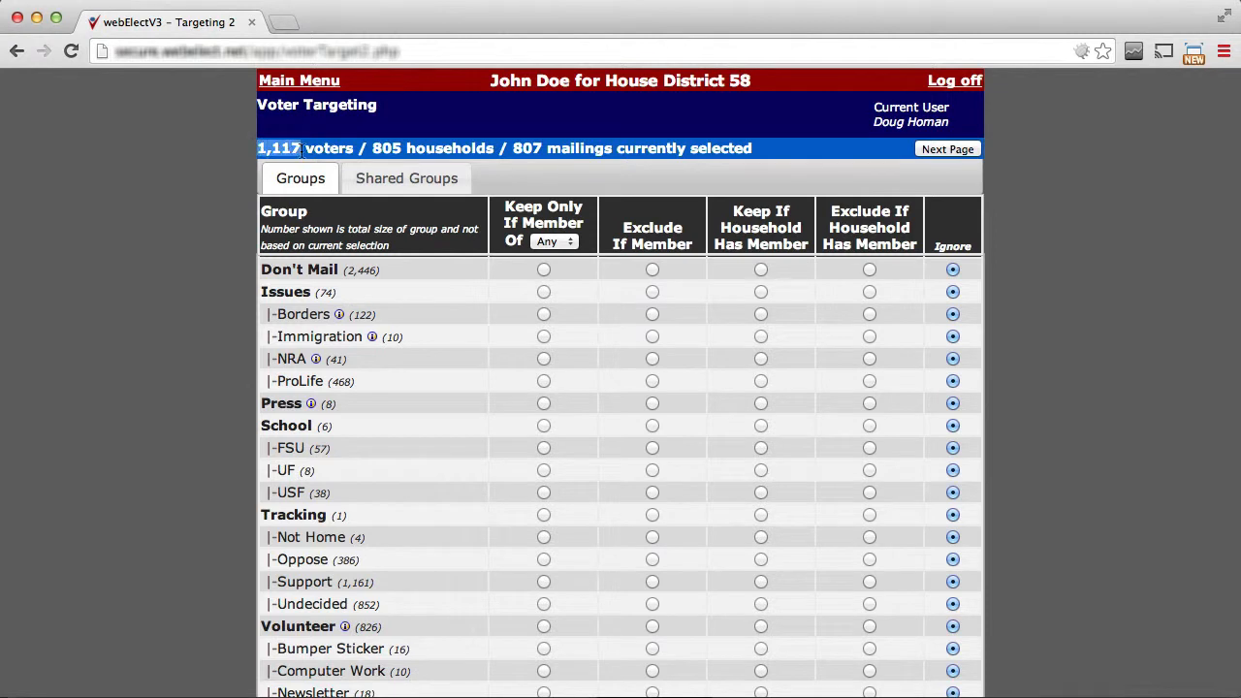
pyautogui.moveTo(372, 146); pyautogui.dragTo(399, 145)
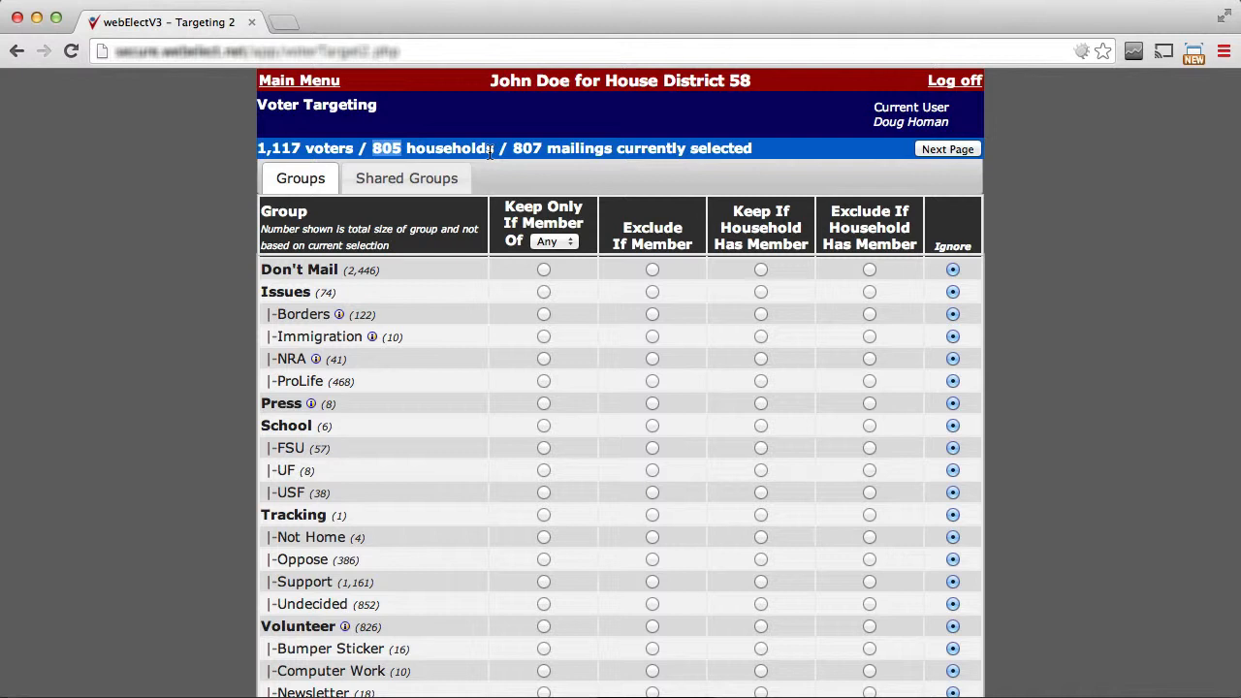
pyautogui.moveTo(612, 149); pyautogui.dragTo(515, 153)
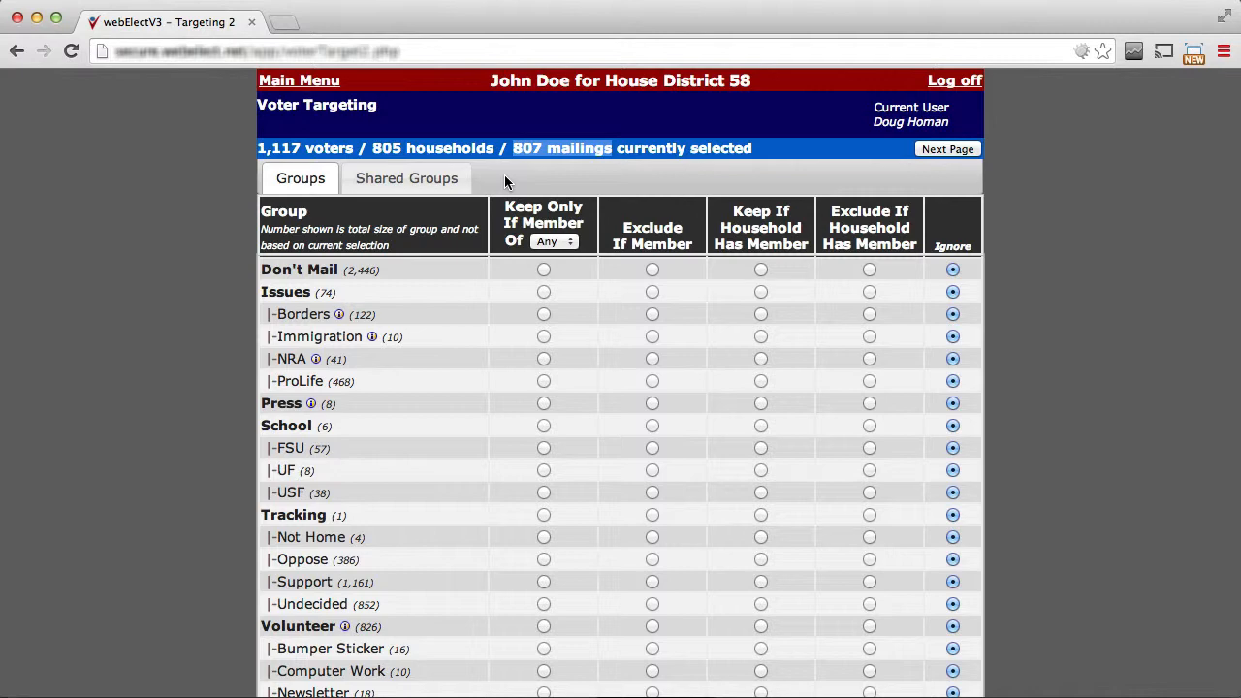
# Return to the demographic criteria and switch the party/voting history mode to Events.
pyautogui.click(17, 51)
pyautogui.scroll(-1, 193, 358)
pyautogui.scroll(-2, 193, 358)
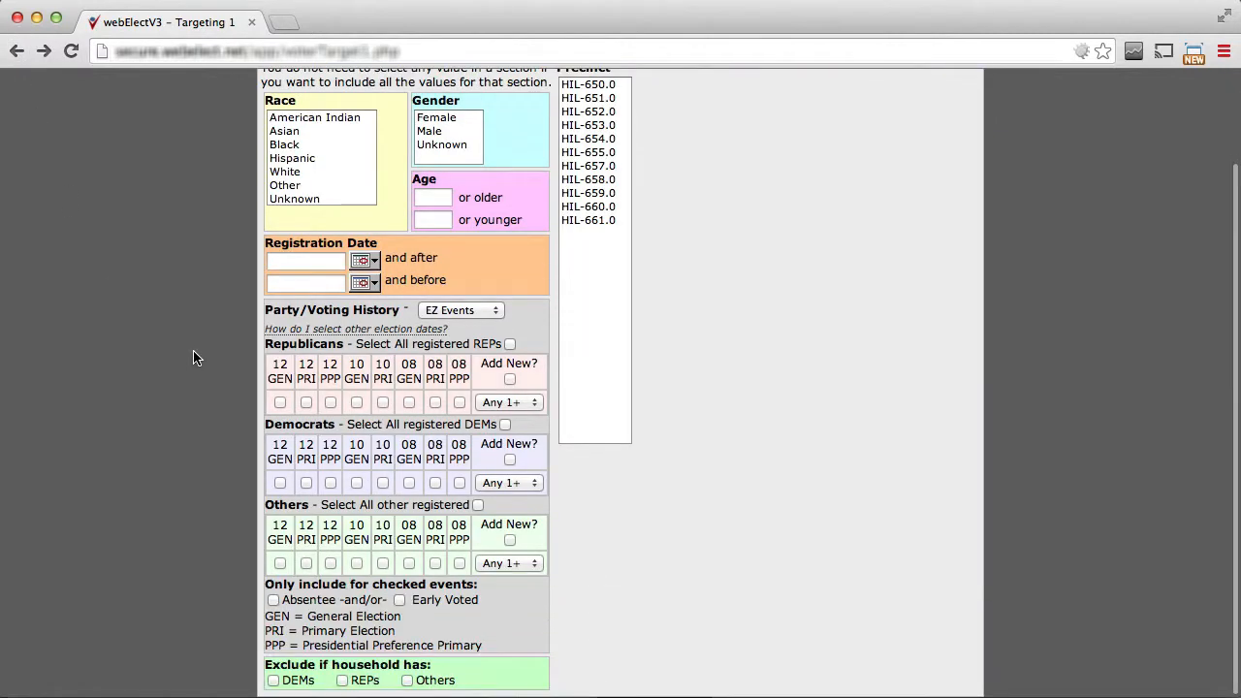
pyautogui.click(454, 310)
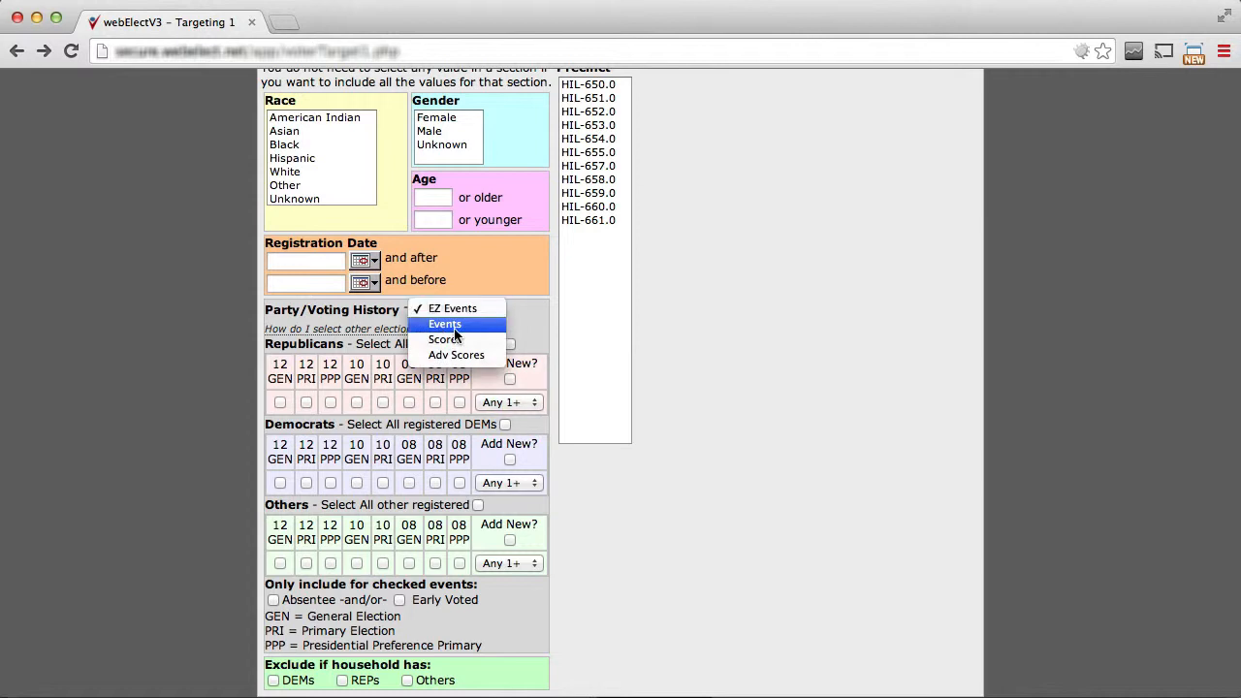
pyautogui.click(454, 328)
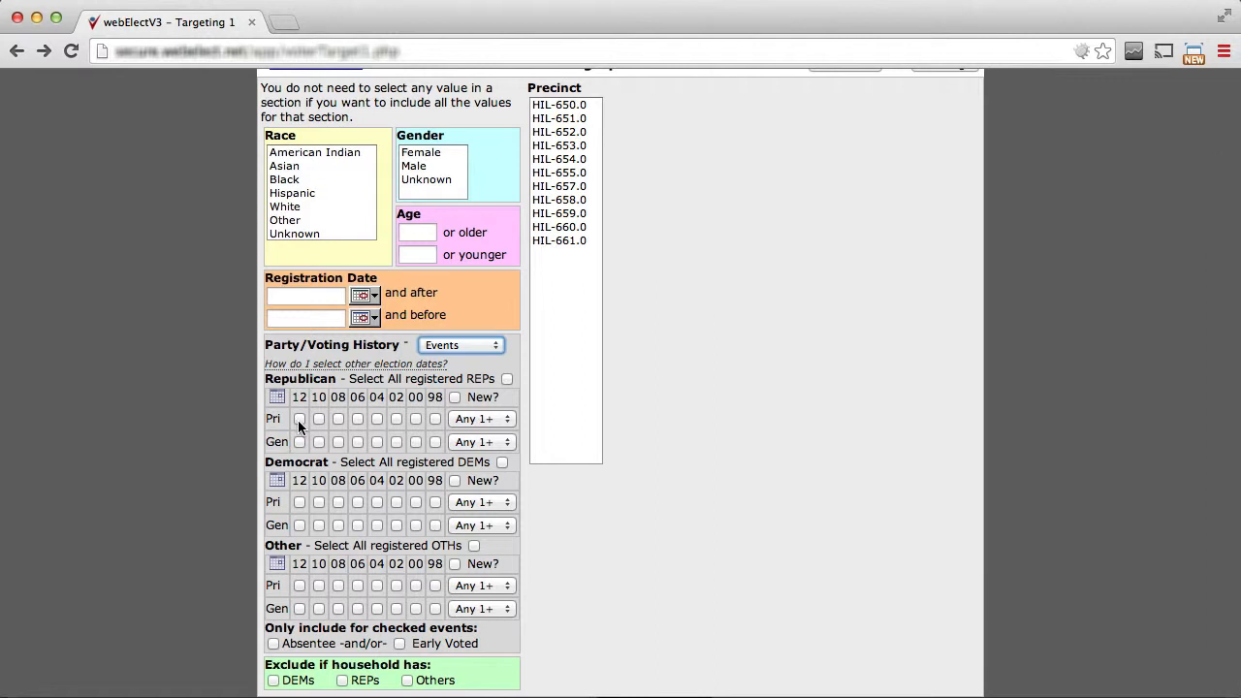
# Mark the 12, 10 and 08 primary and general elections in the Republican voting history.
pyautogui.click(298, 419)
pyautogui.click(319, 420)
pyautogui.click(339, 419)
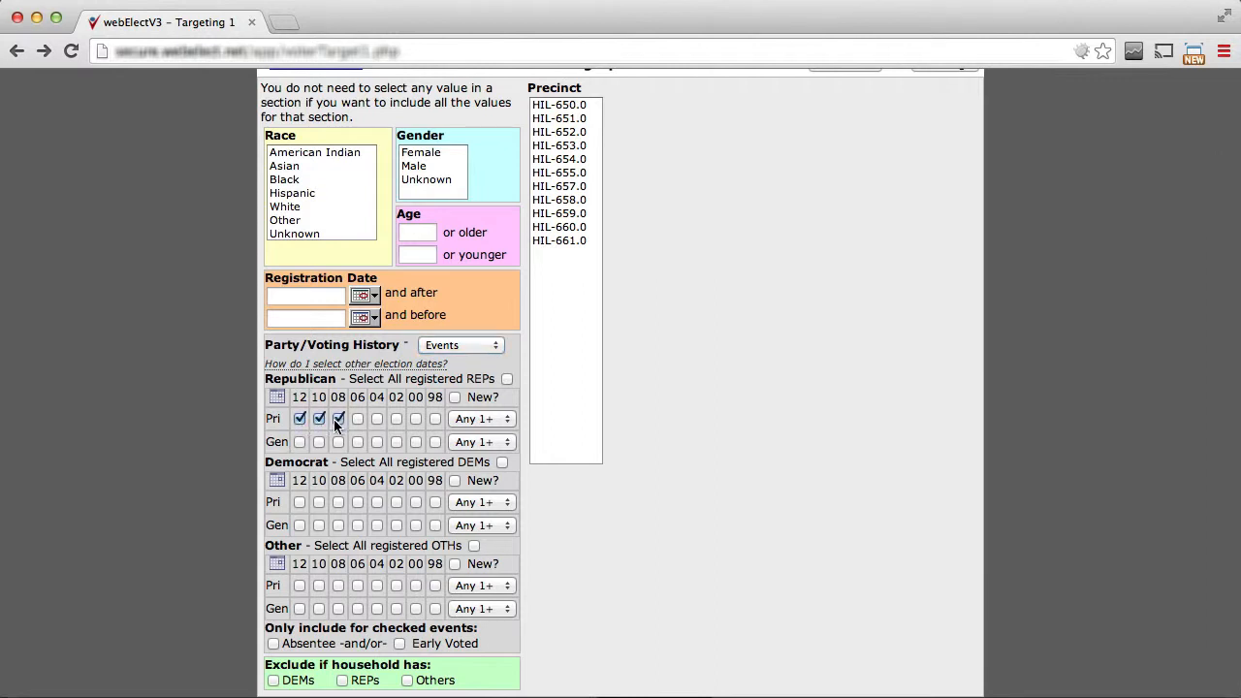
pyautogui.click(300, 442)
pyautogui.click(319, 443)
# Require Any 2+ of the marked Republican general elections and None of the marked primaries.
pyautogui.click(475, 442)
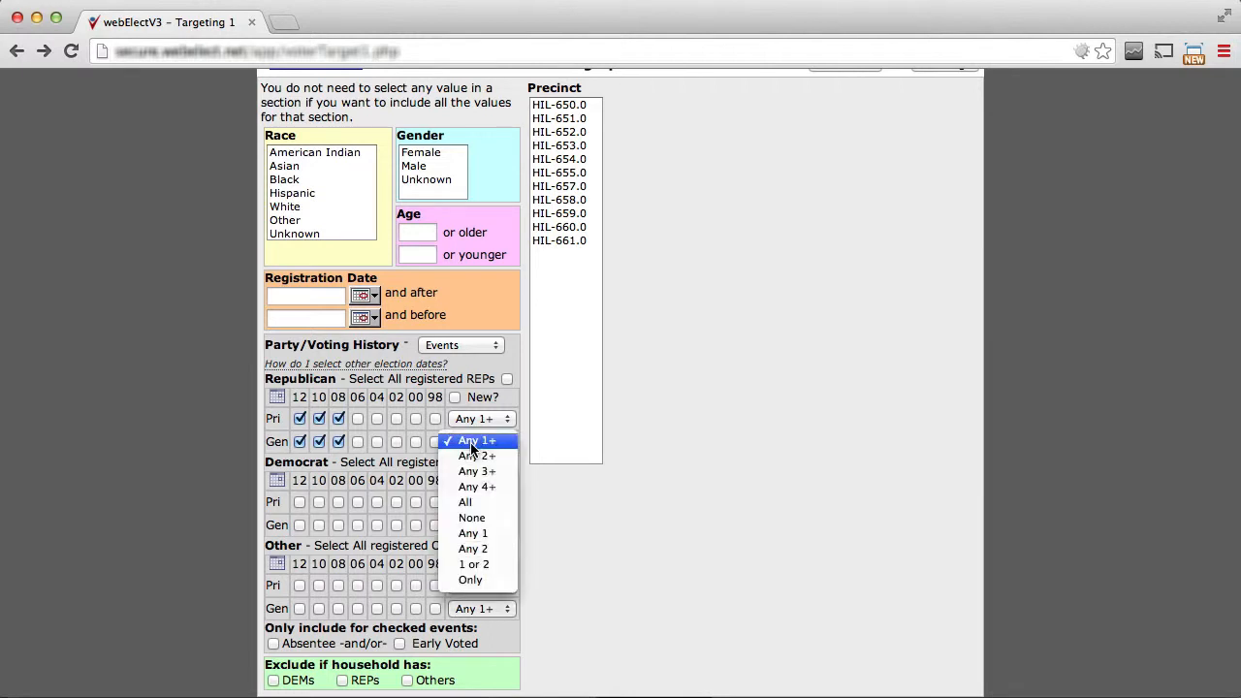
pyautogui.click(475, 456)
pyautogui.click(474, 420)
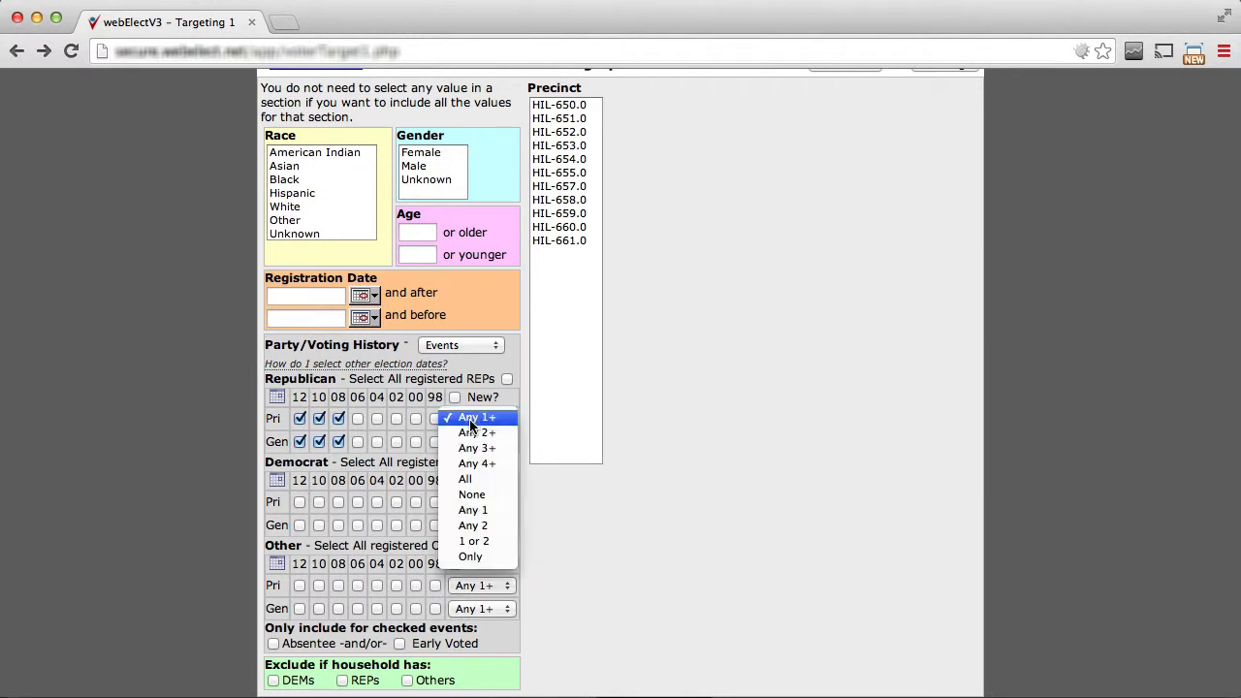
pyautogui.click(473, 496)
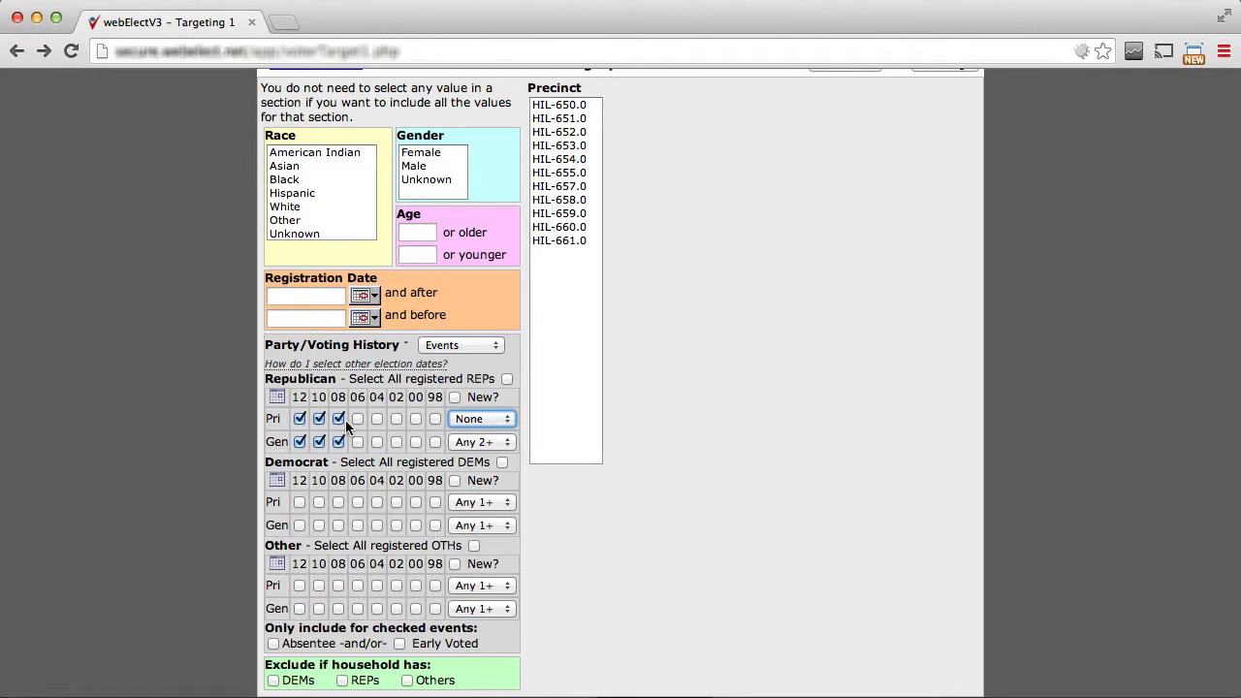
# Add the other election dates 3/11/2013 and 3/27/2010 to the Republican voting history.
pyautogui.click(280, 404)
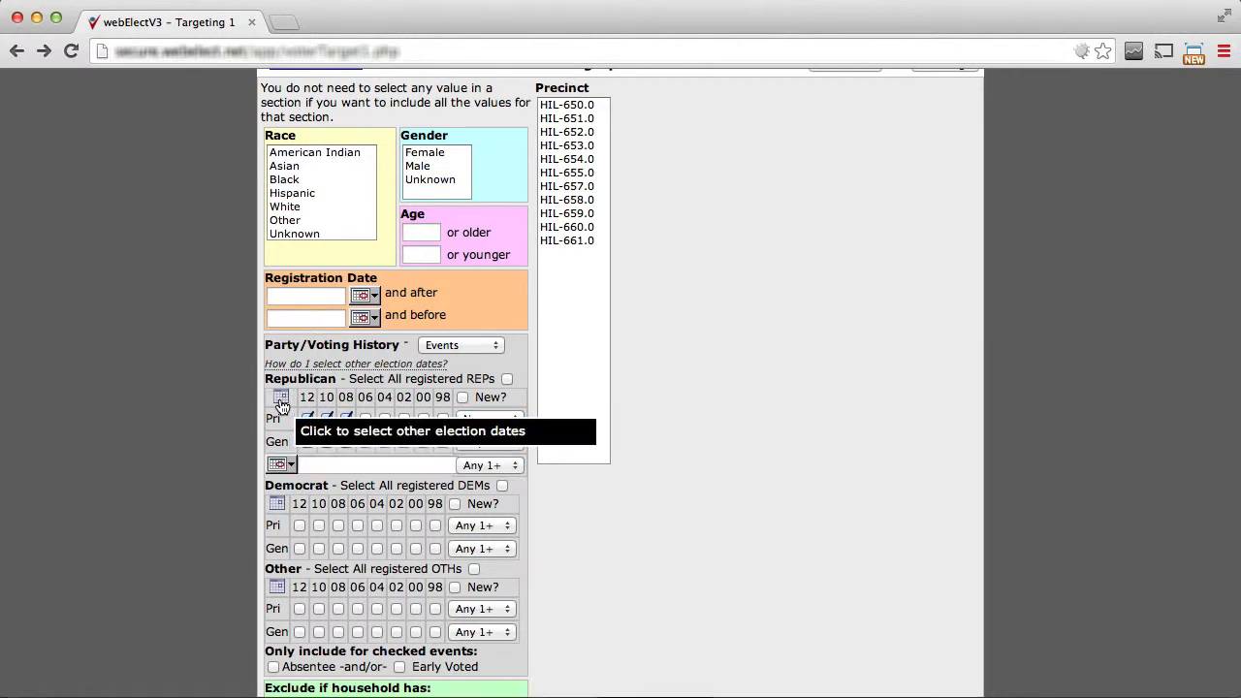
pyautogui.click(310, 465)
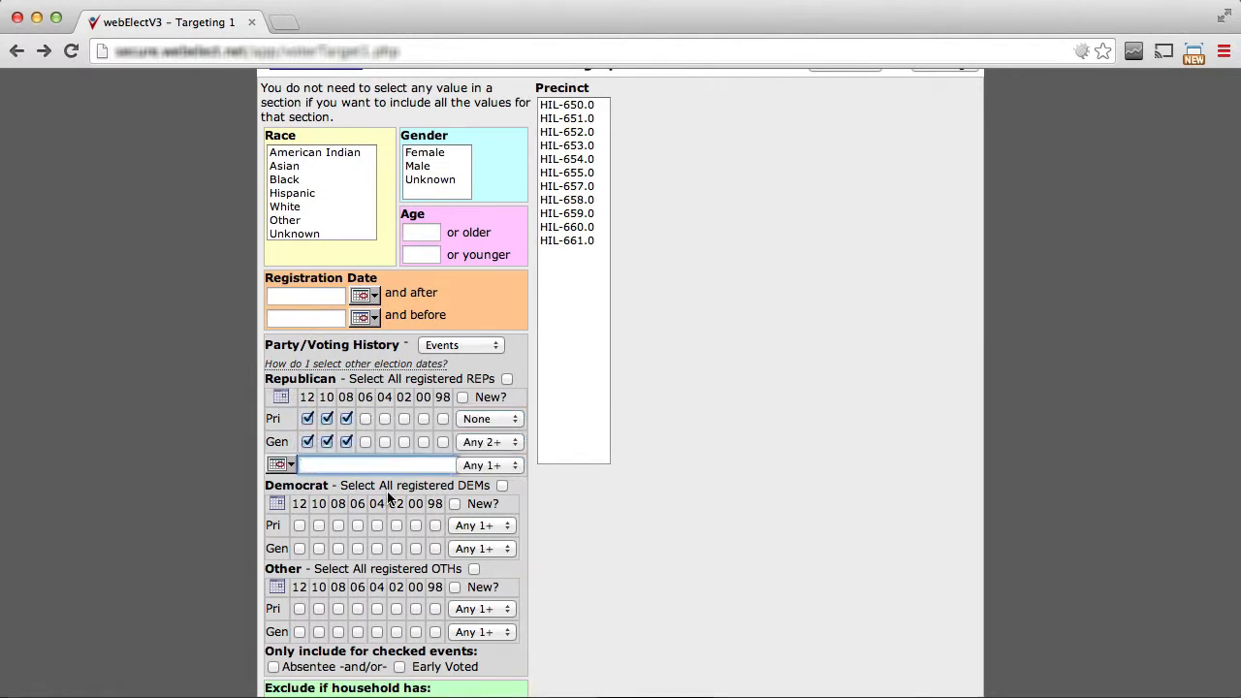
pyautogui.write('3/11/2013, 3/27/2010')
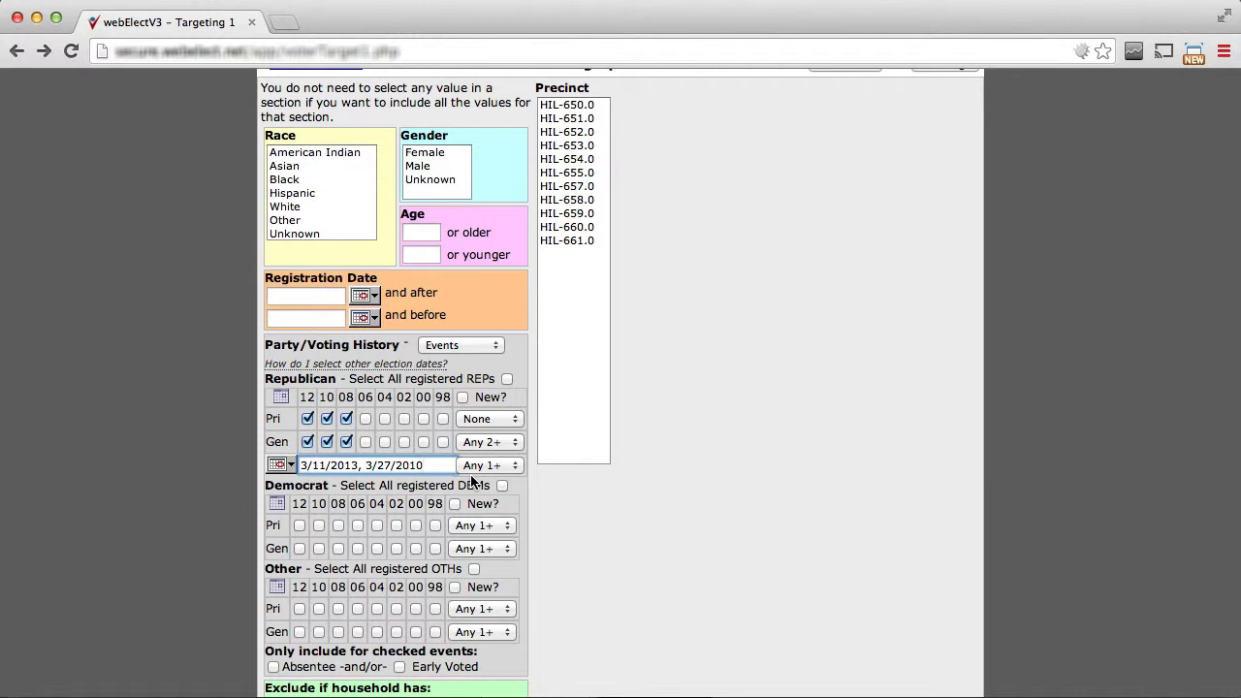
# Switch the party/voting history mode to Scores and target Primary REPs with a minimum score of 50.
pyautogui.click(446, 346)
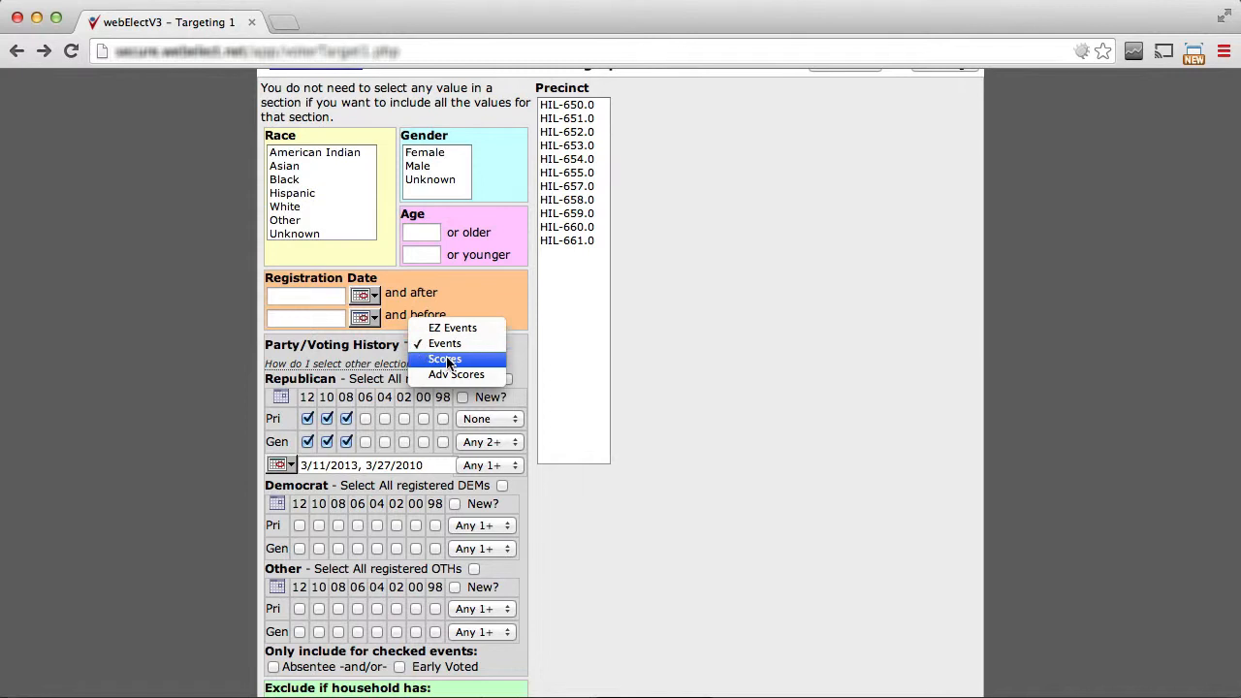
pyautogui.click(446, 360)
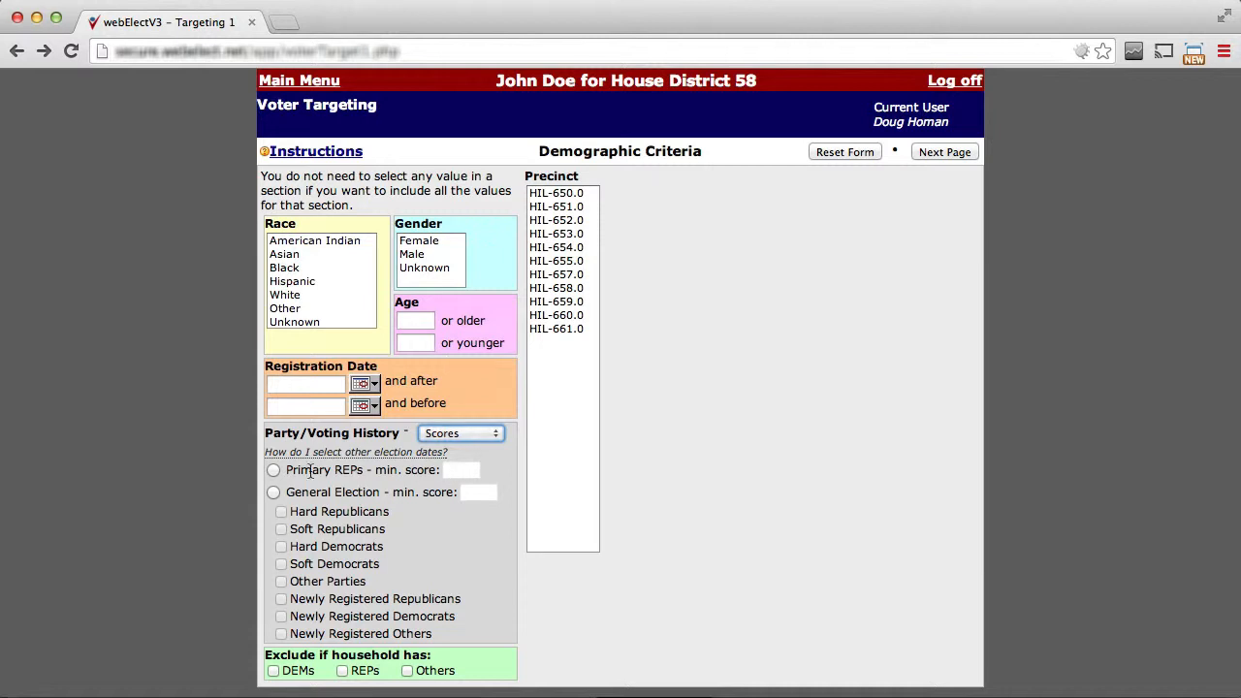
pyautogui.click(274, 472)
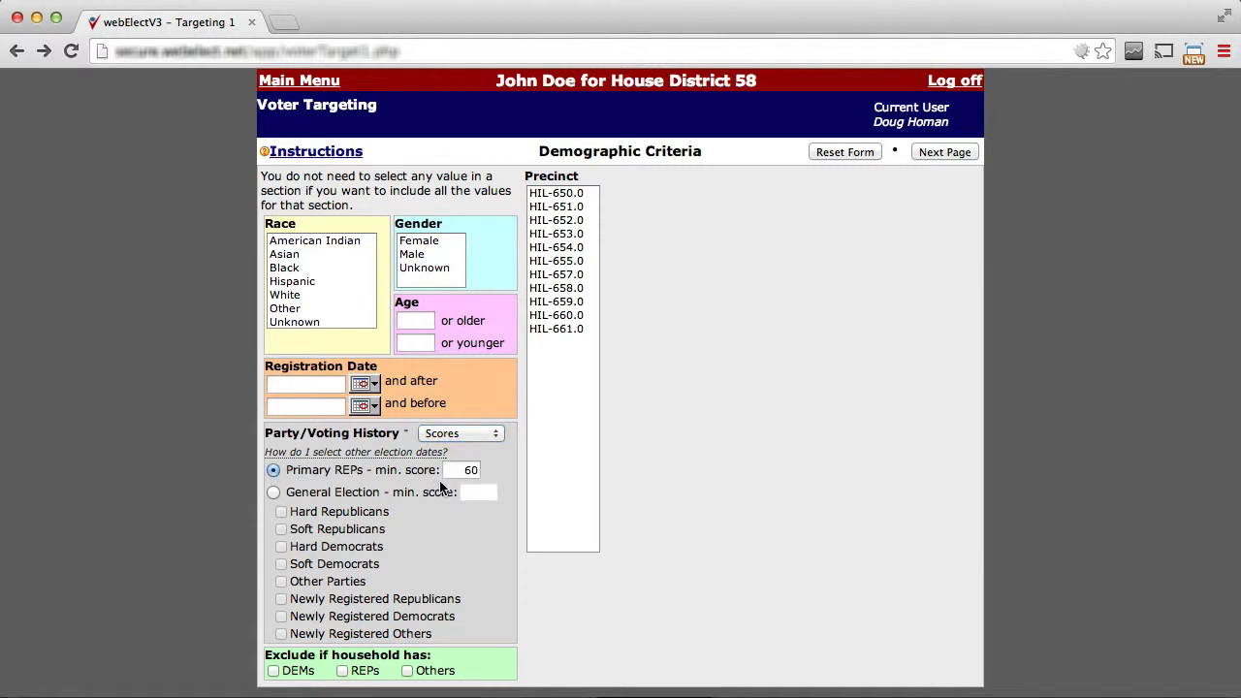
pyautogui.moveTo(460, 472); pyautogui.dragTo(489, 469)
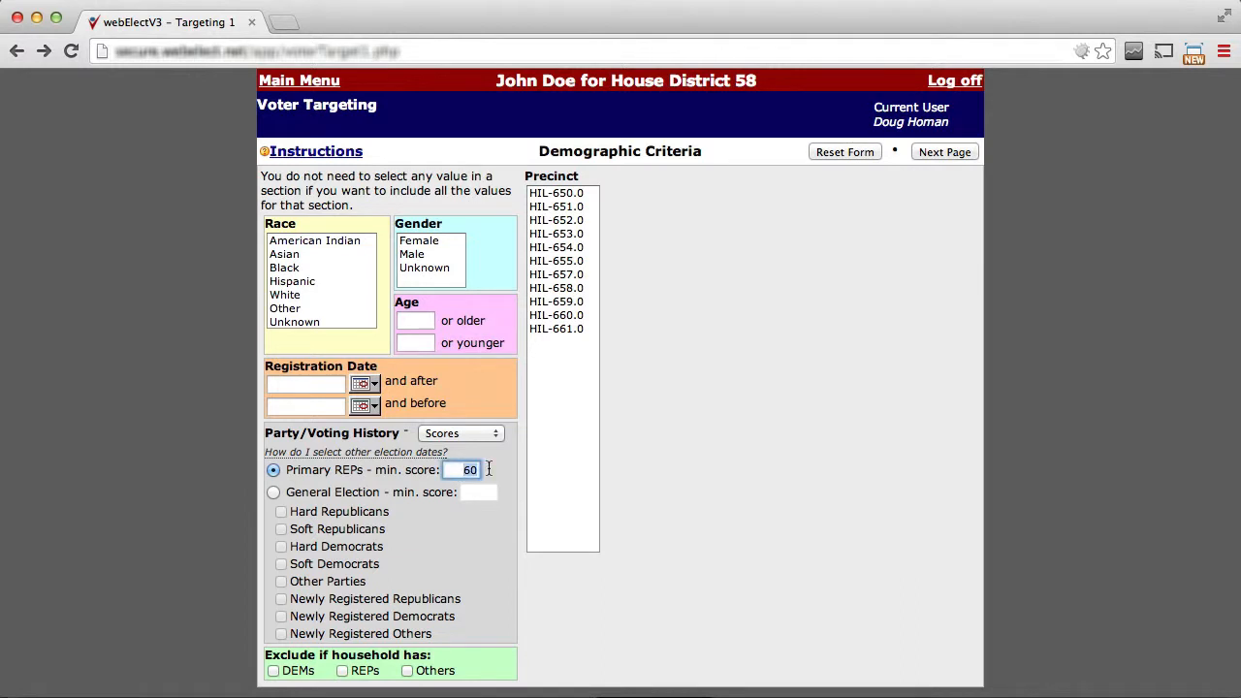
pyautogui.write('50')
pyautogui.press('Tab')
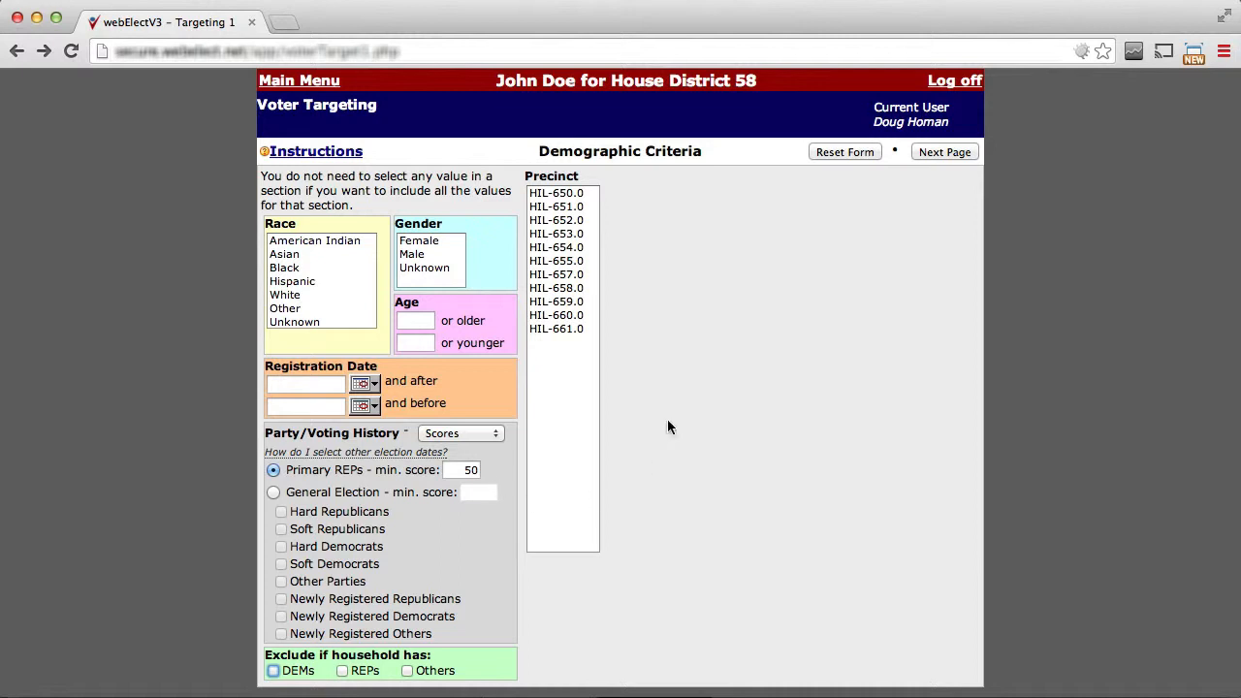
# Continue to the group selection and examine how many voters the score criteria select.
pyautogui.click(950, 154)
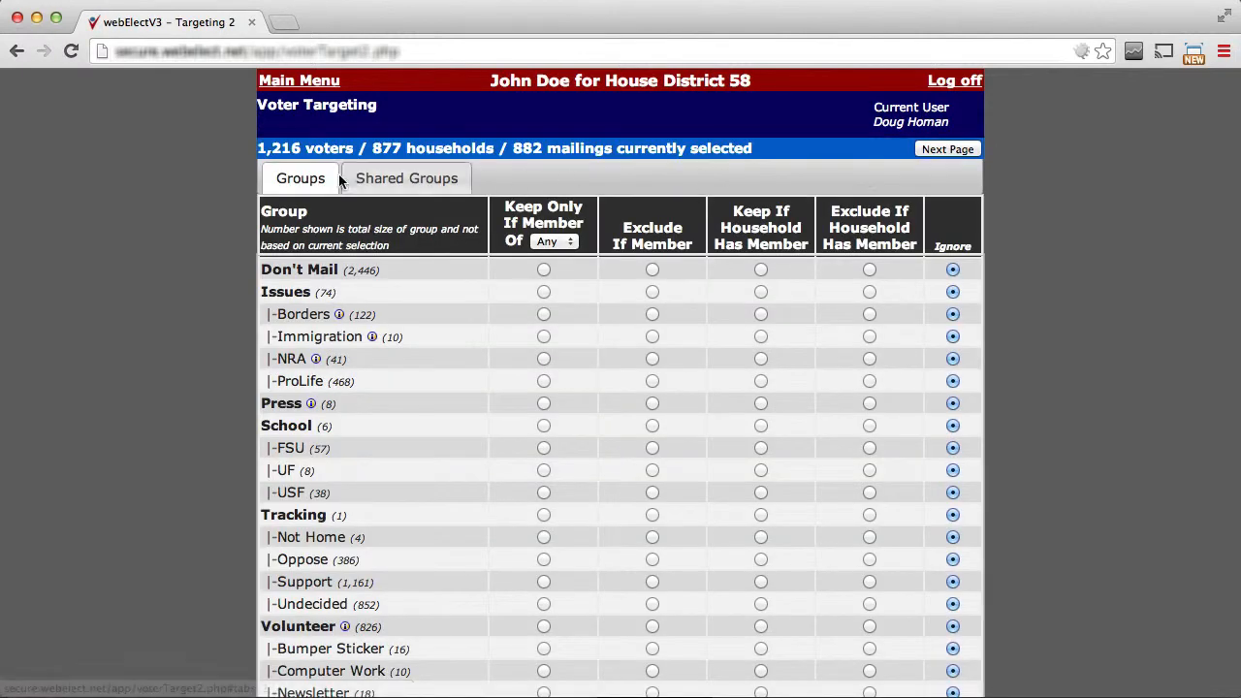
pyautogui.moveTo(258, 148); pyautogui.dragTo(355, 148)
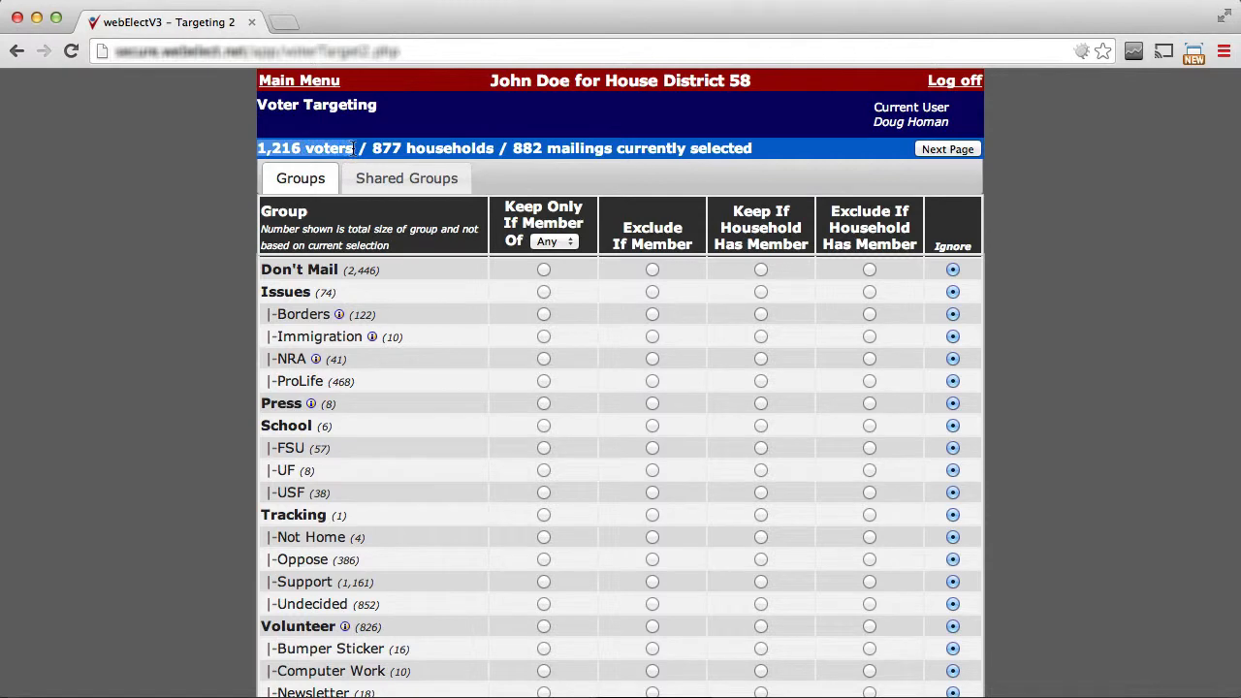
# Return to the demographic criteria and switch the party/voting history mode to Adv Scores.
pyautogui.click(16, 55)
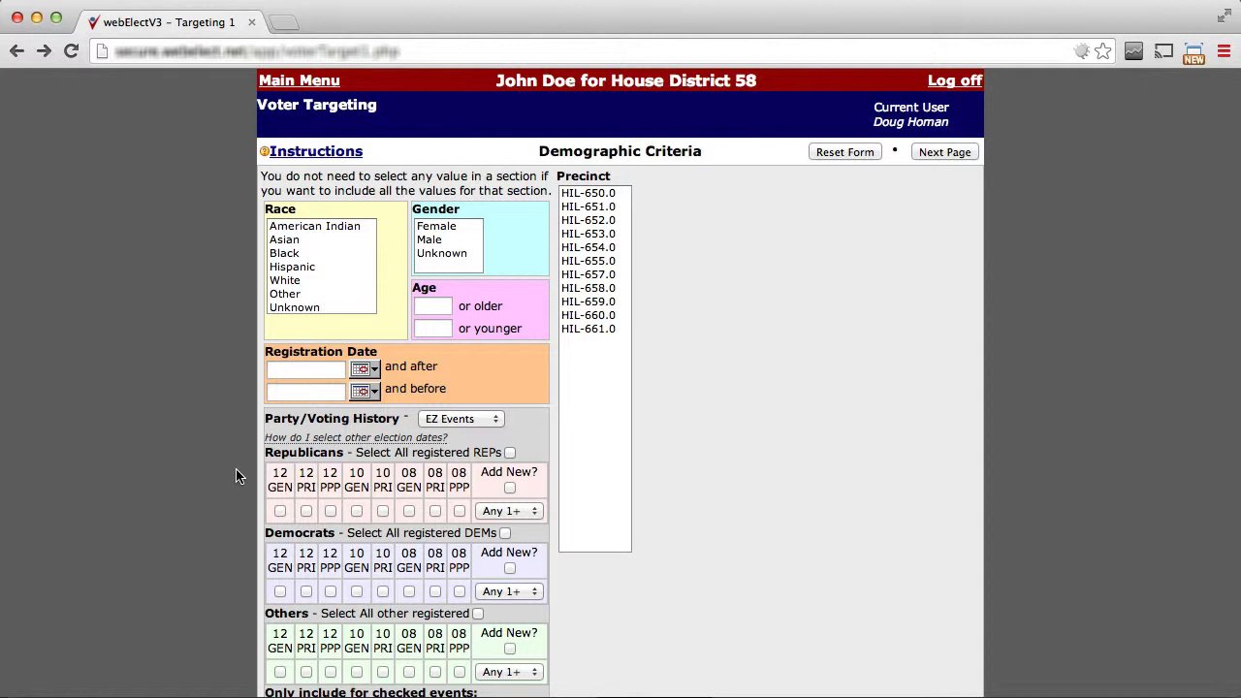
pyautogui.click(463, 423)
pyautogui.click(462, 461)
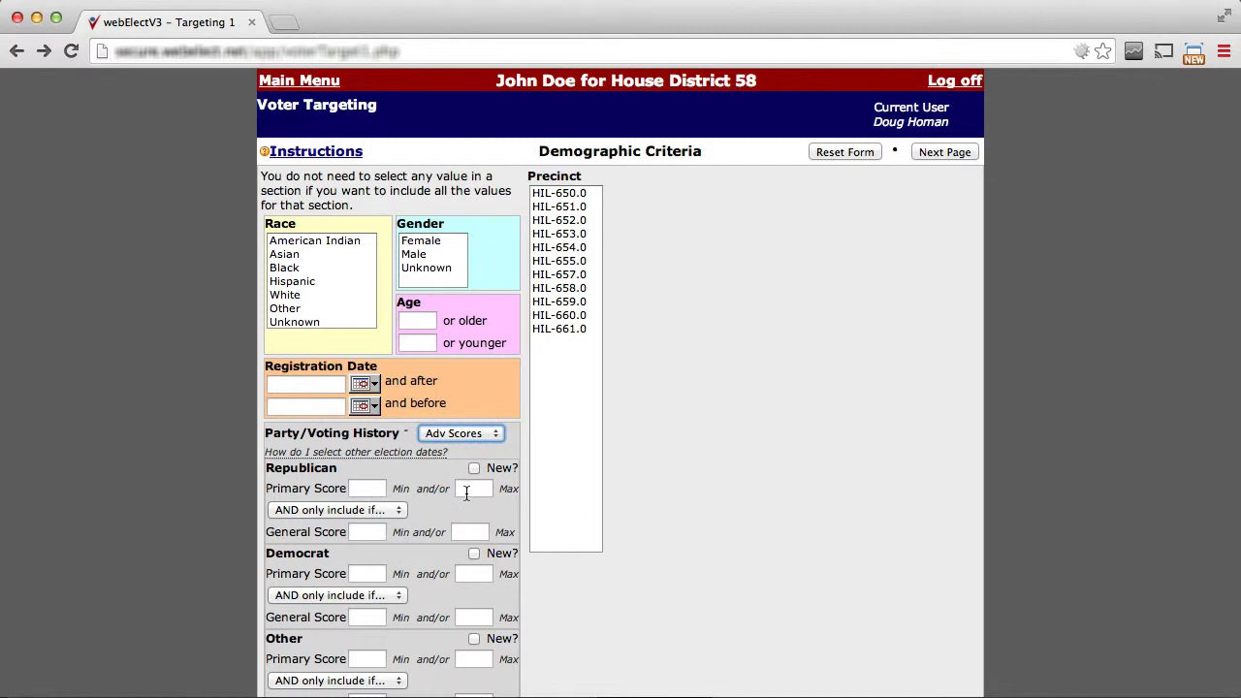
# Switch to EZ Events mode, mark the 12, 10 and 08 primaries for Republicans and change how many of them are required.
pyautogui.click(461, 433)
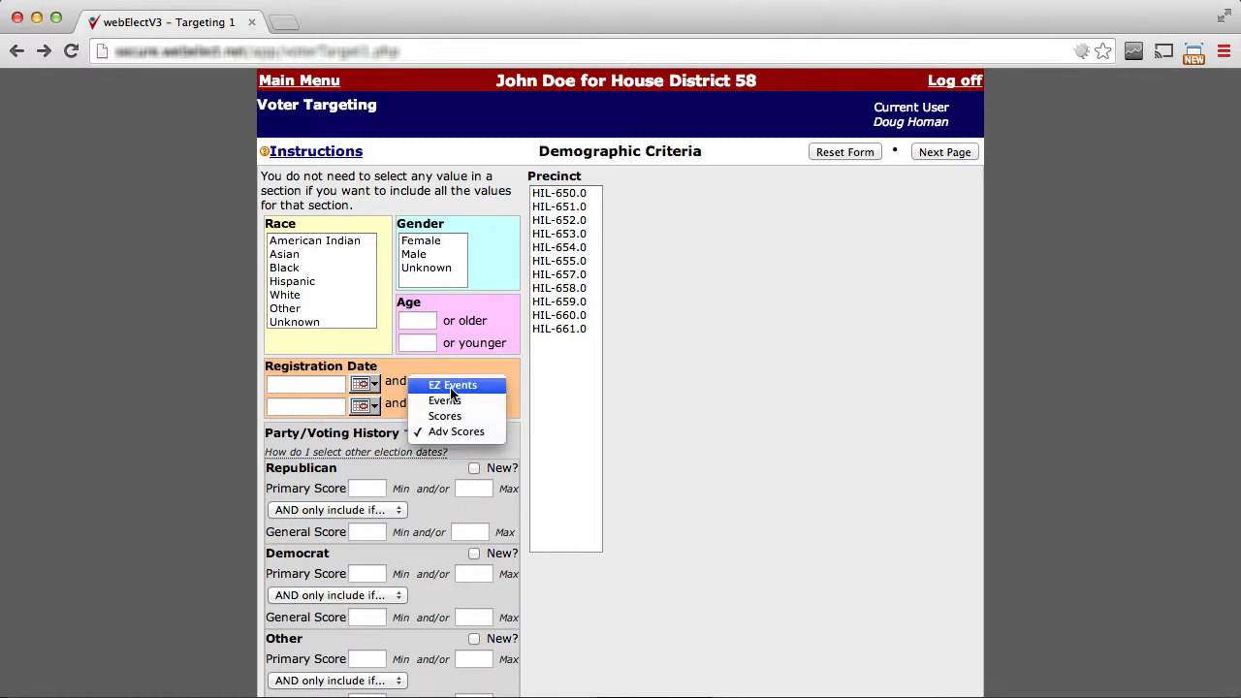
pyautogui.click(452, 382)
pyautogui.click(306, 512)
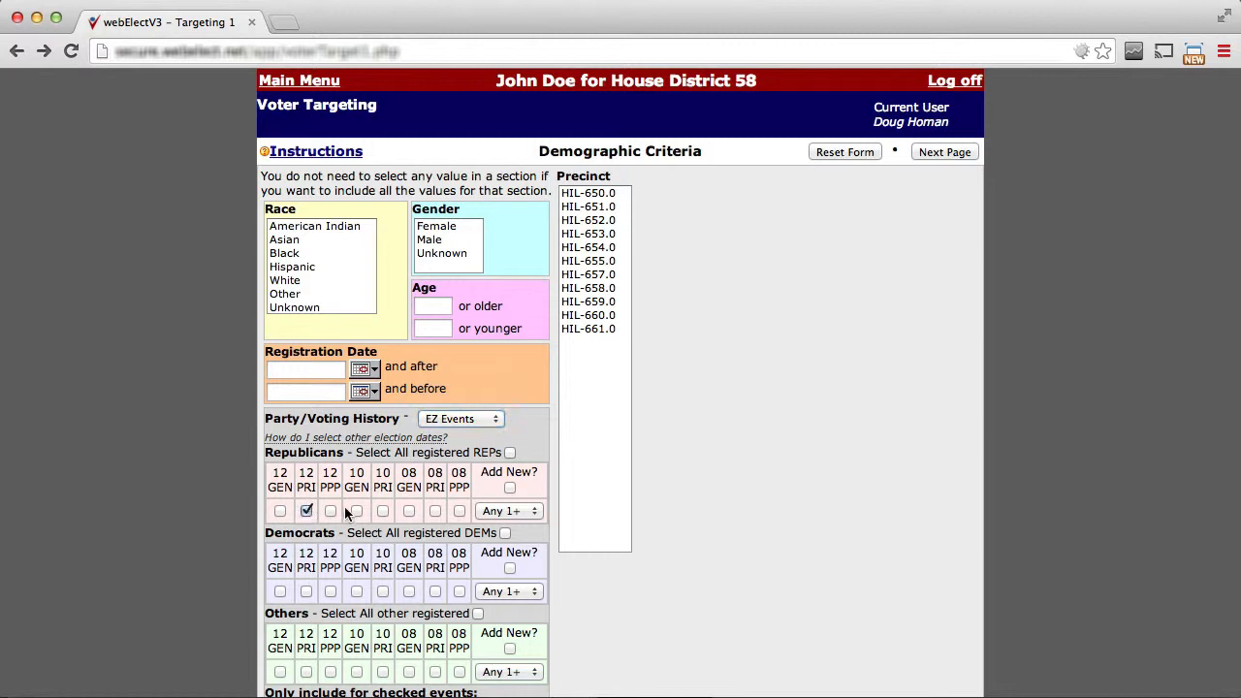
pyautogui.click(383, 512)
pyautogui.click(434, 512)
pyautogui.click(508, 511)
pyautogui.click(498, 527)
# In the group selection, exclude households with a Don't Mail member and voters in the Oppose and Support groups, and apply these filters.
pyautogui.click(947, 151)
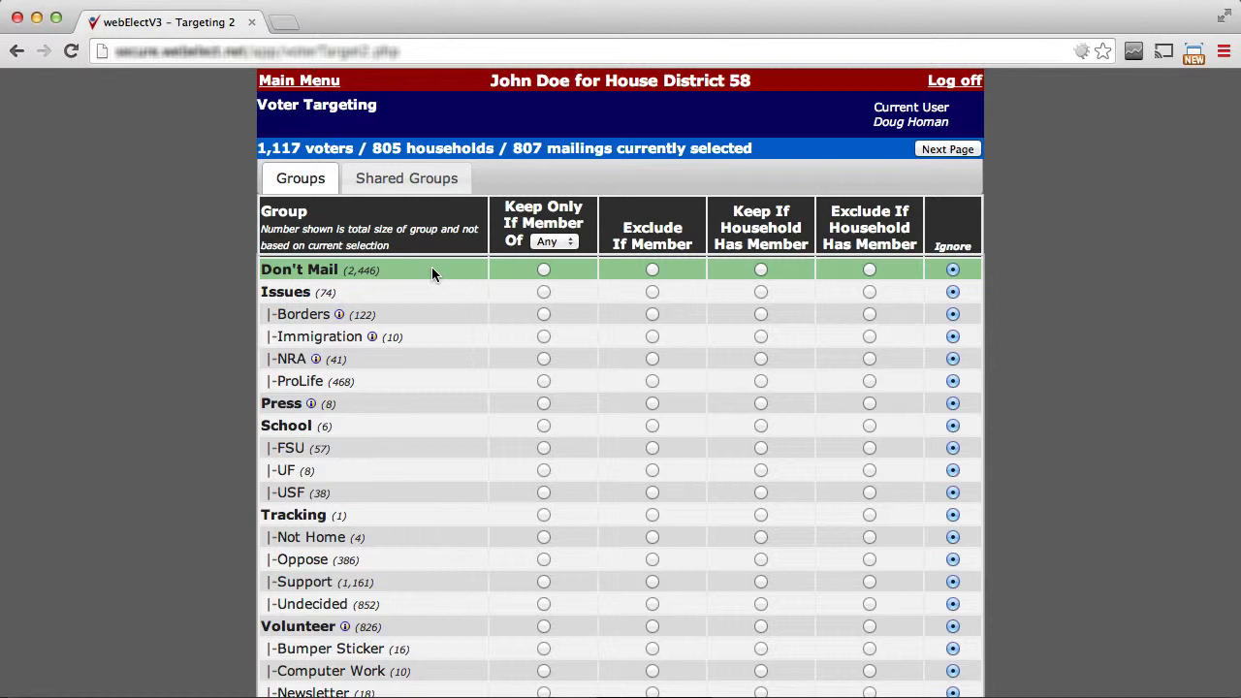
pyautogui.click(870, 270)
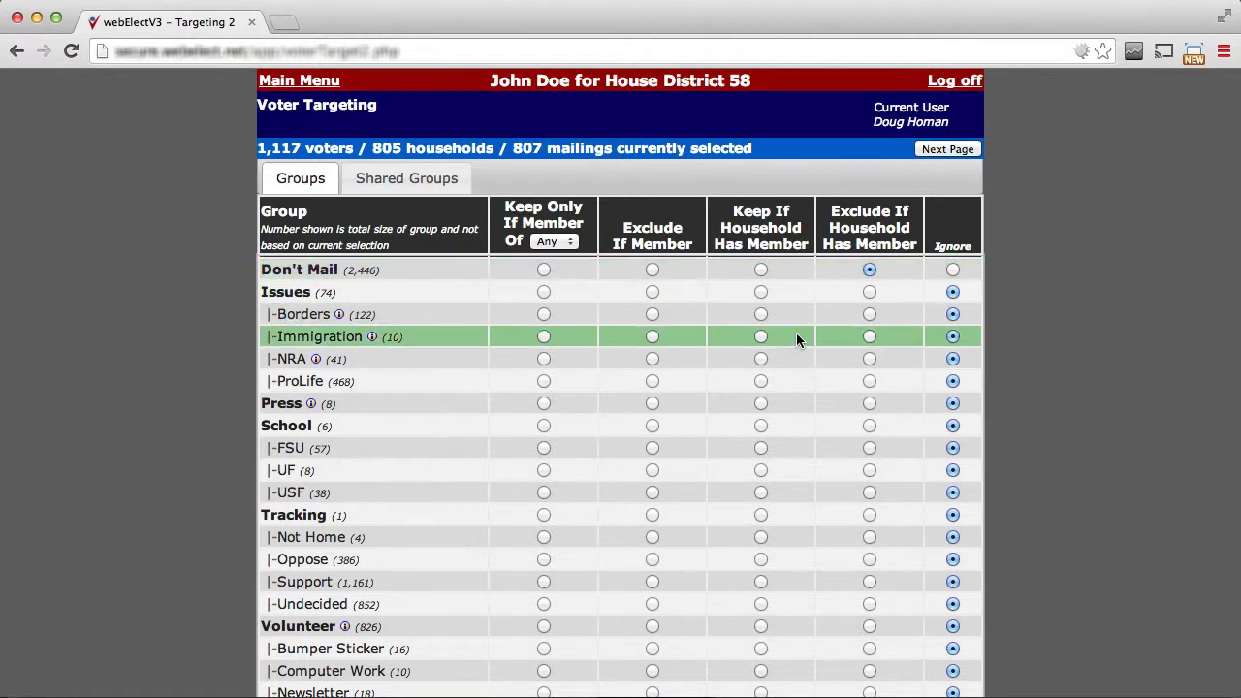
pyautogui.scroll(-1, 815, 388)
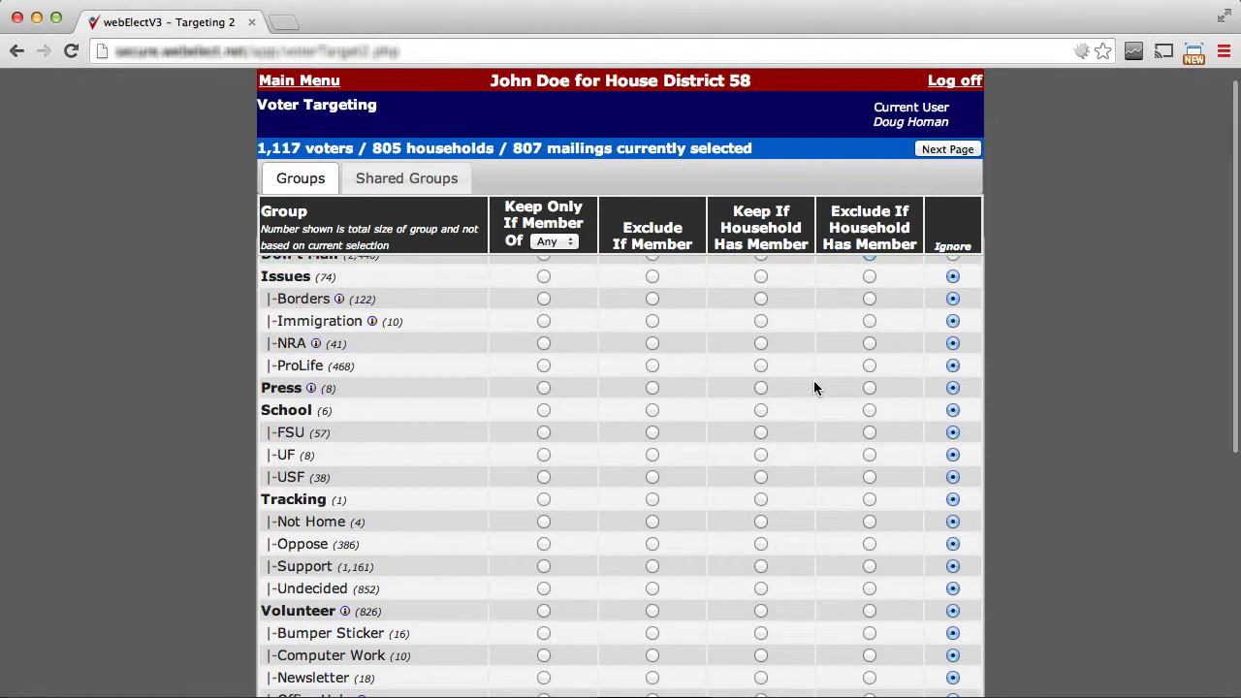
pyautogui.click(653, 544)
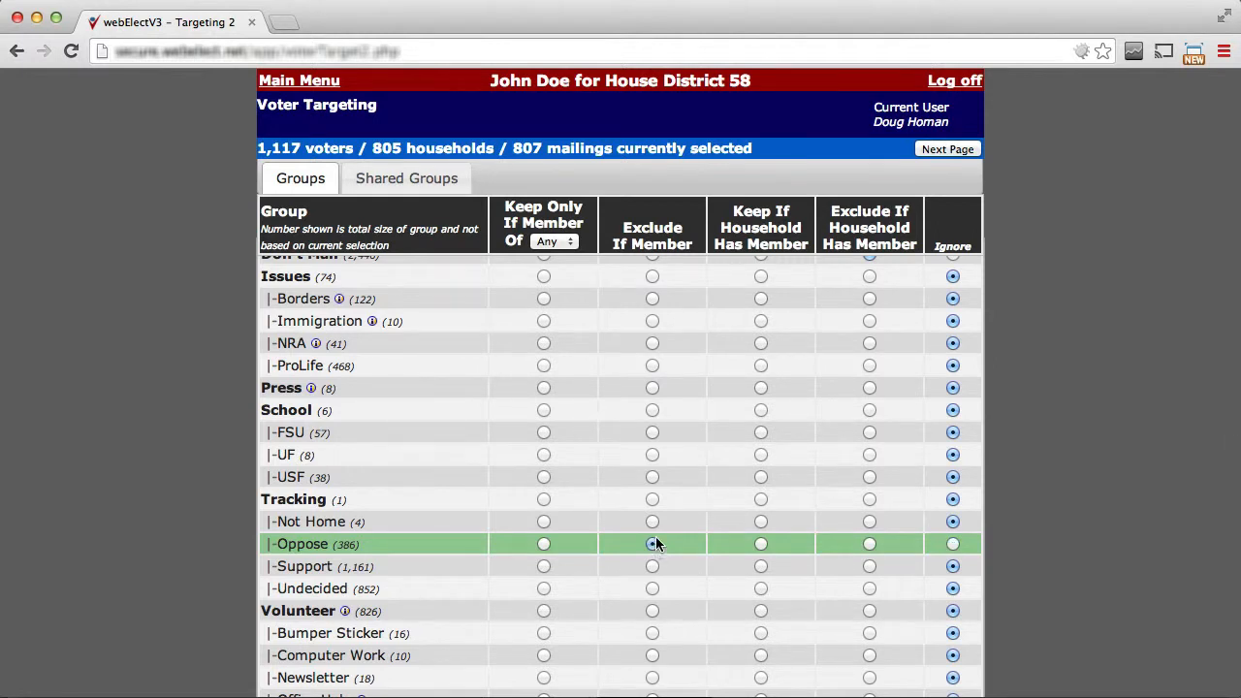
pyautogui.click(652, 567)
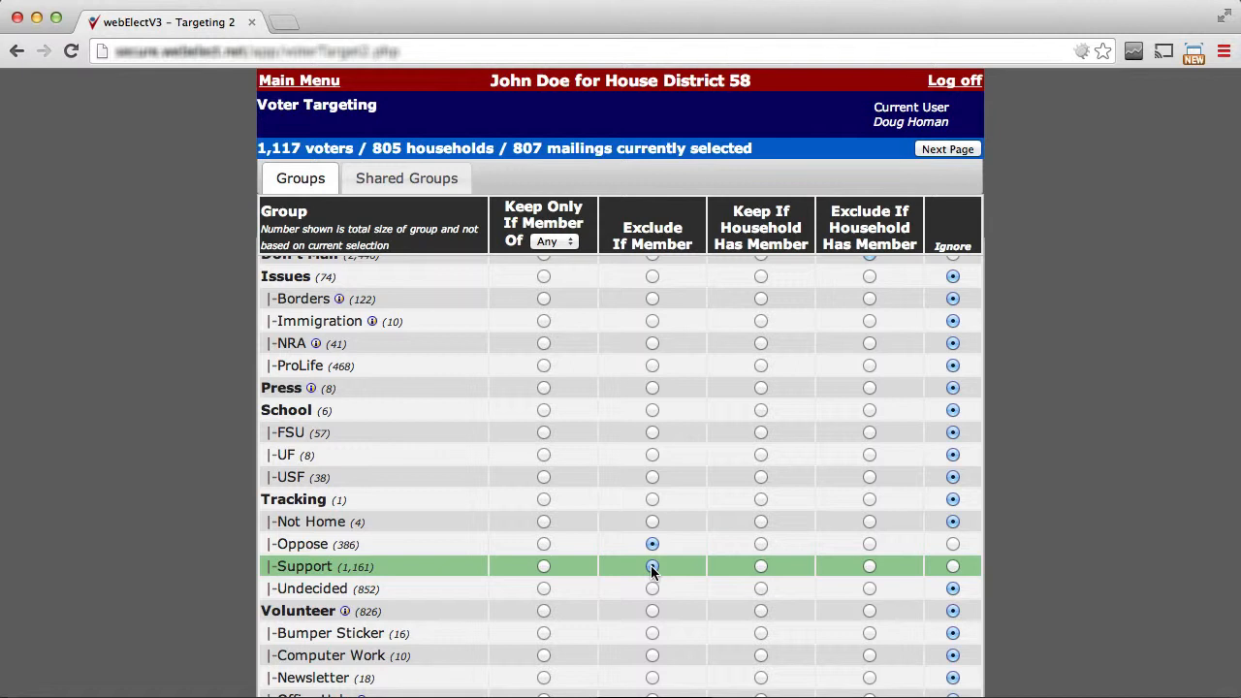
pyautogui.click(949, 150)
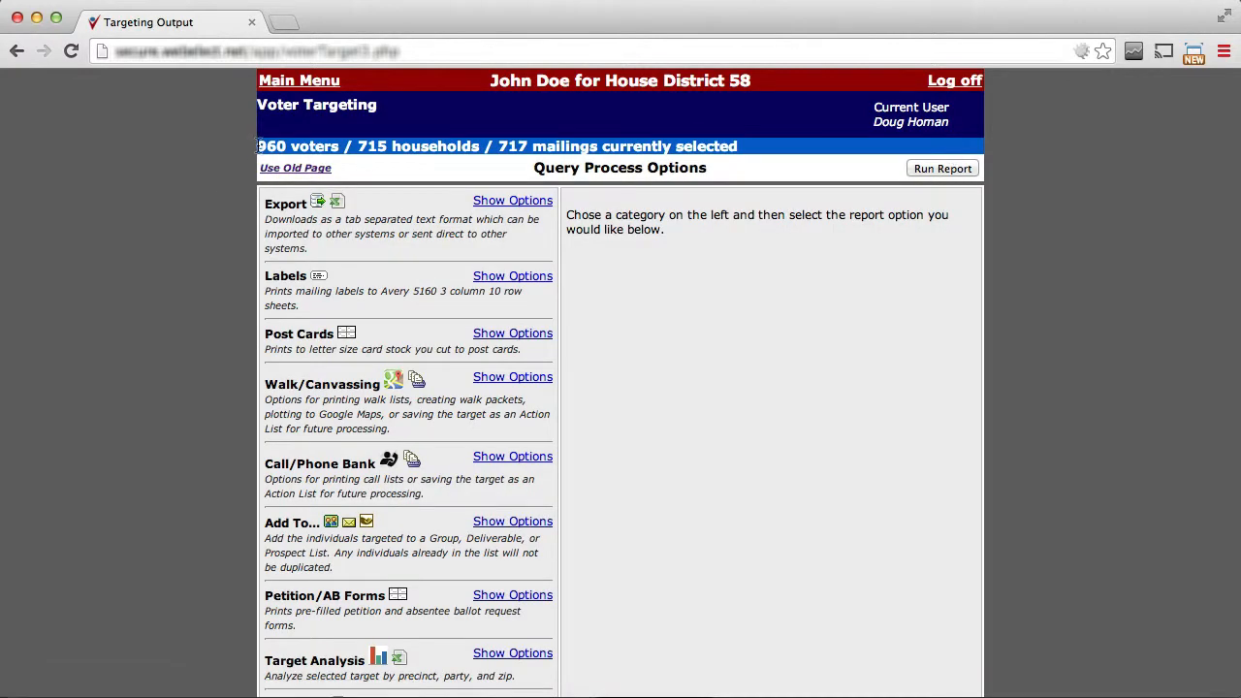
# Examine the selected voter and mailing counts and the available query process options.
pyautogui.moveTo(257, 145); pyautogui.dragTo(287, 146)
pyautogui.moveTo(495, 146); pyautogui.dragTo(528, 145)
pyautogui.scroll(-3, 341, 413)
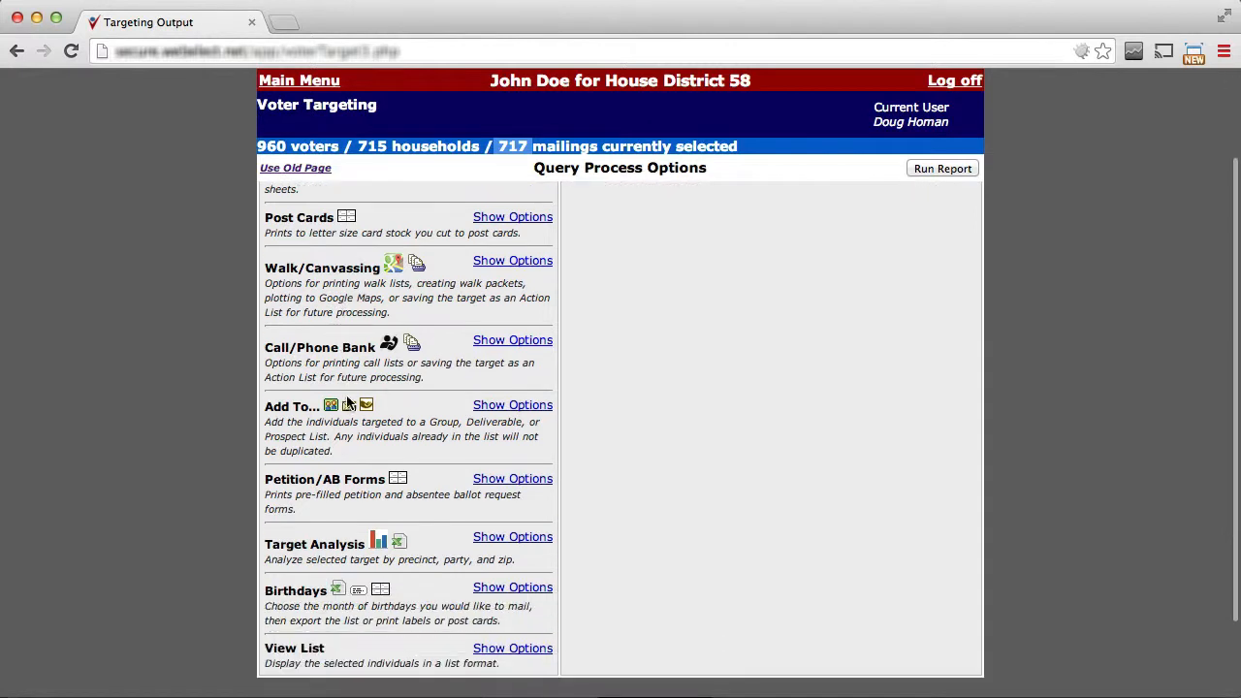
pyautogui.scroll(-1, 441, 291)
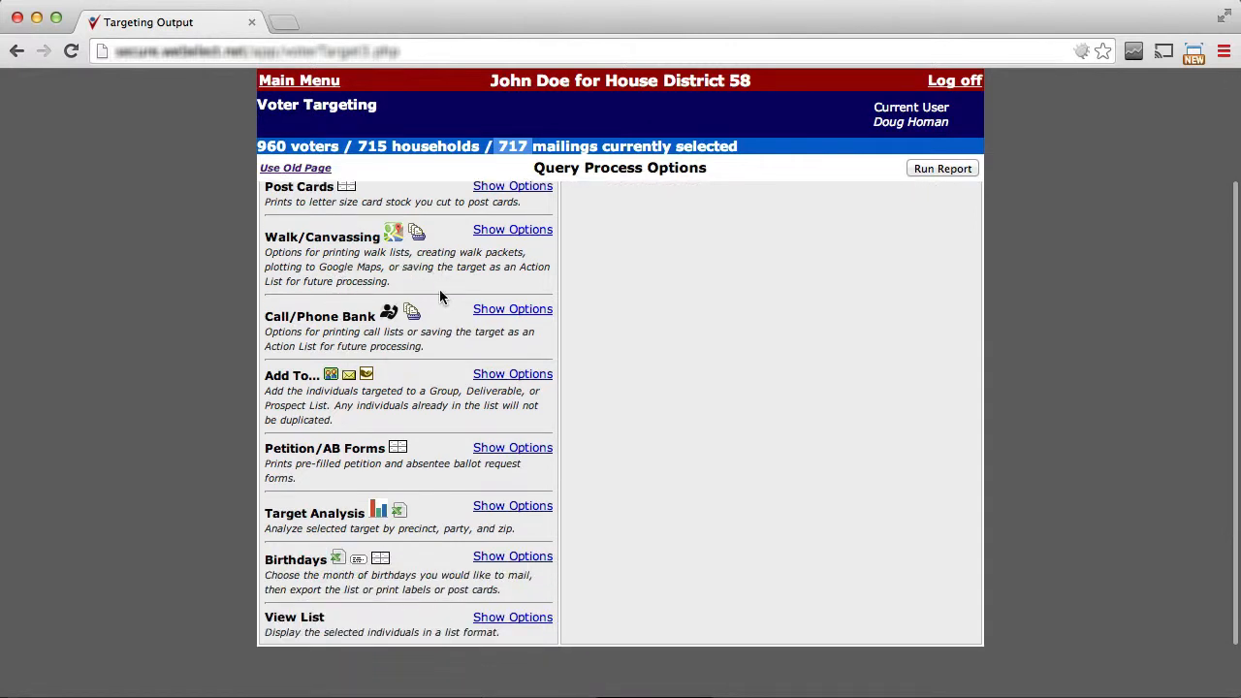